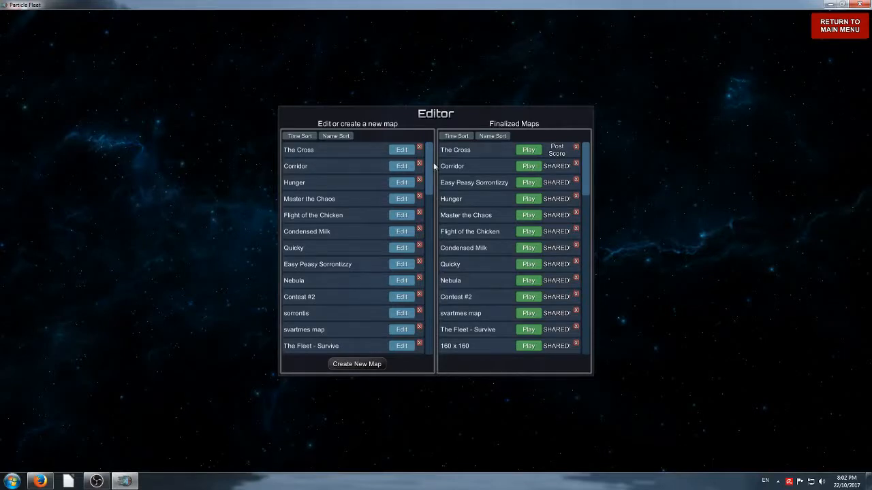
Step: Start a new map with the mission name Teaching Map and switch off the 16x9 size presets
drag(432, 169, 438, 149)
click(355, 365)
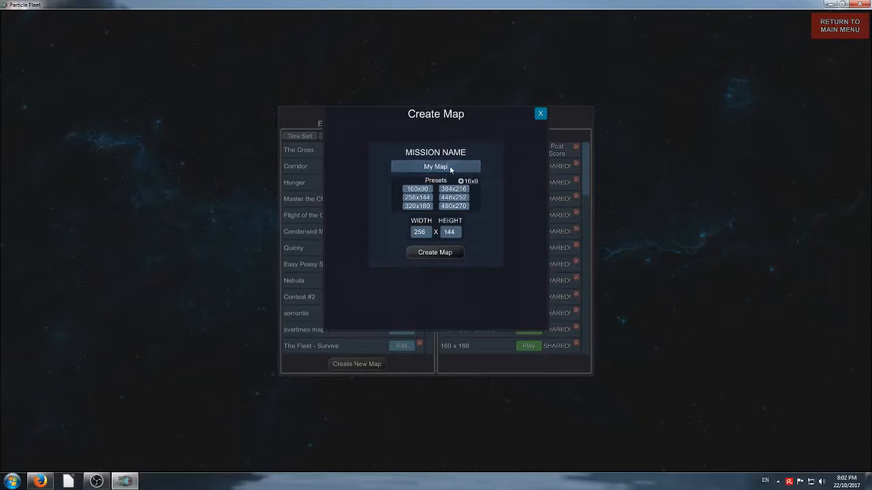
drag(450, 169, 407, 171)
text(Teaching Map)
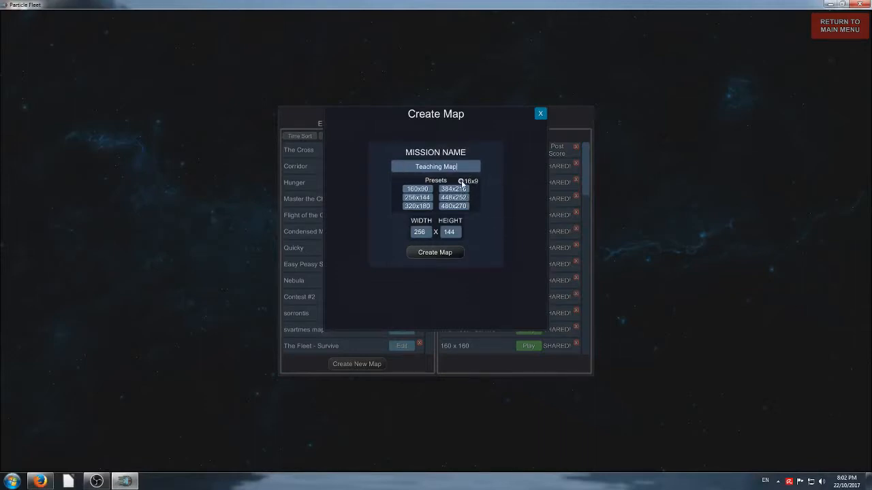
click(461, 182)
Step: Set the map's width and height to 200 each and create the map
click(425, 232)
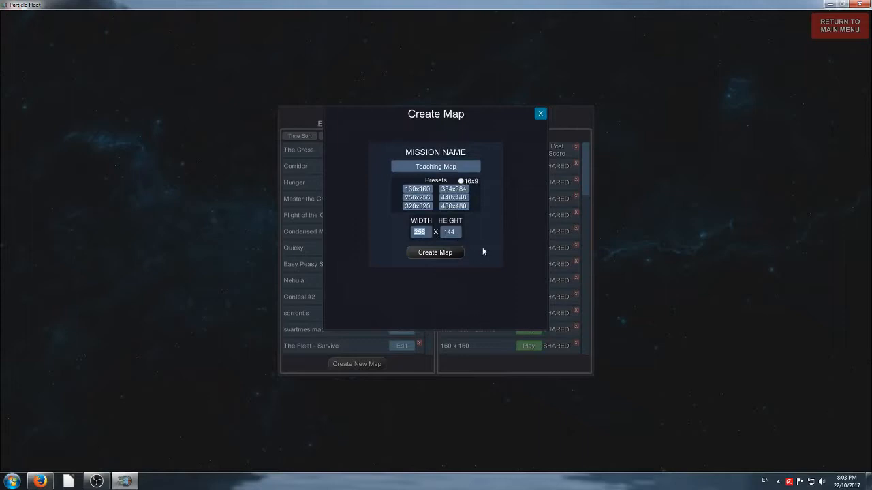
text(500)
click(452, 232)
text(50)
click(425, 233)
click(459, 232)
text(50)
text(20)
text(2)
click(443, 253)
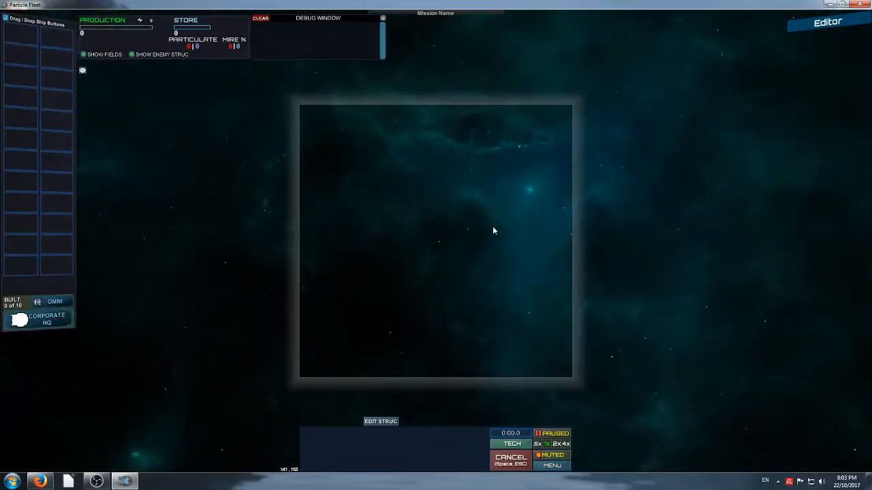
Step: Expand the map editor controls and open the mission description for editing
scroll(490, 292, up, 2)
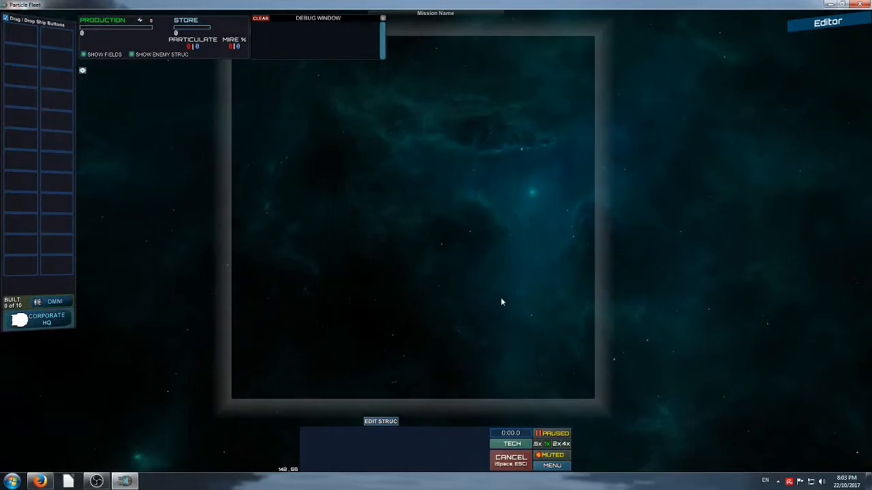
click(819, 26)
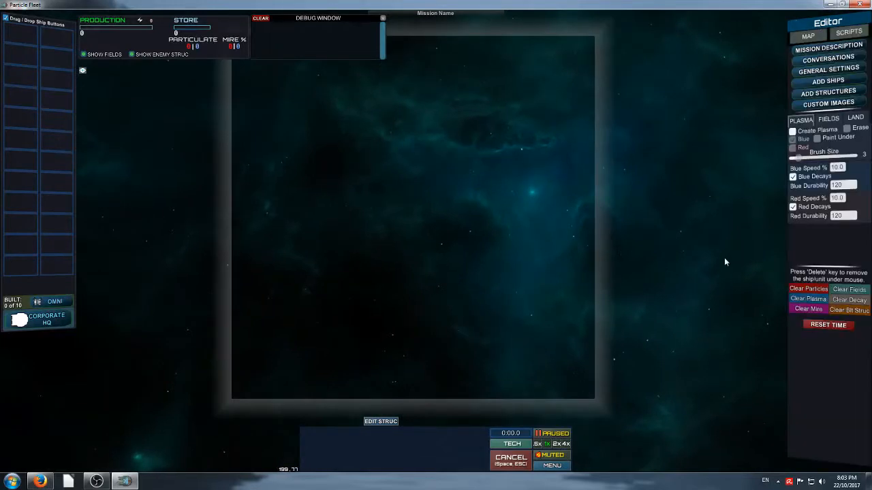
click(826, 47)
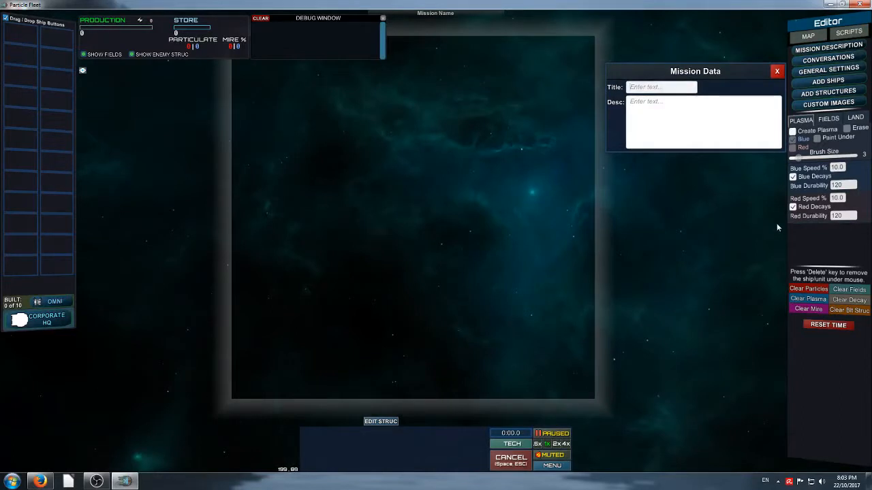
Step: Save the map and try to finalize it before entering a mission title
click(553, 465)
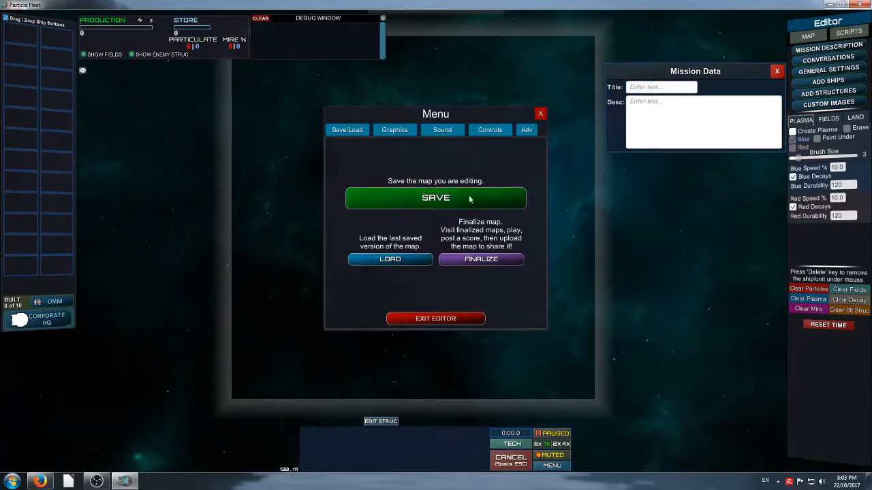
click(468, 198)
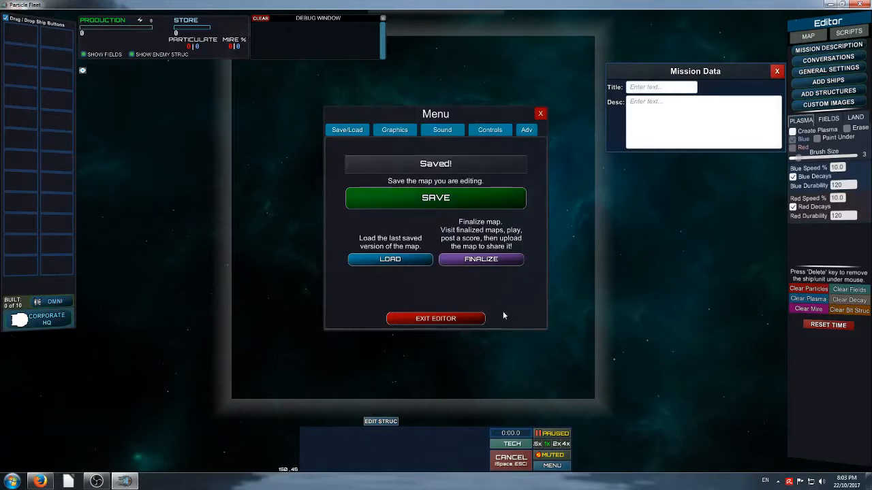
click(476, 261)
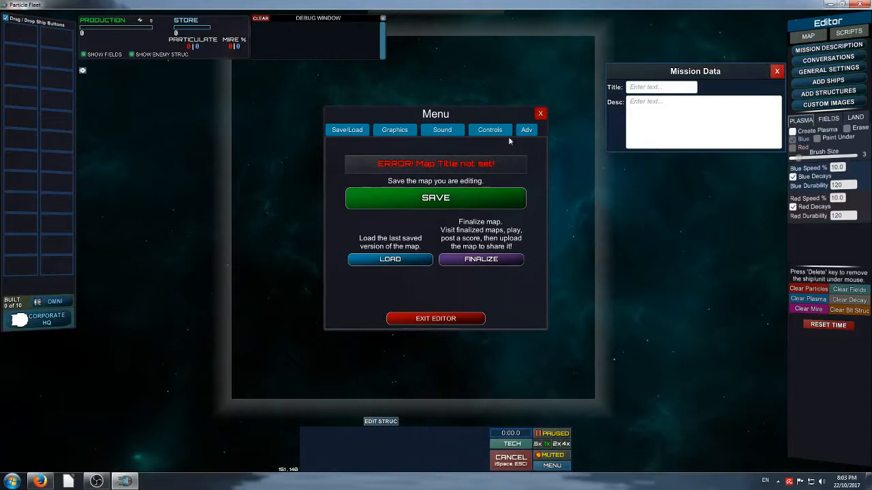
click(540, 113)
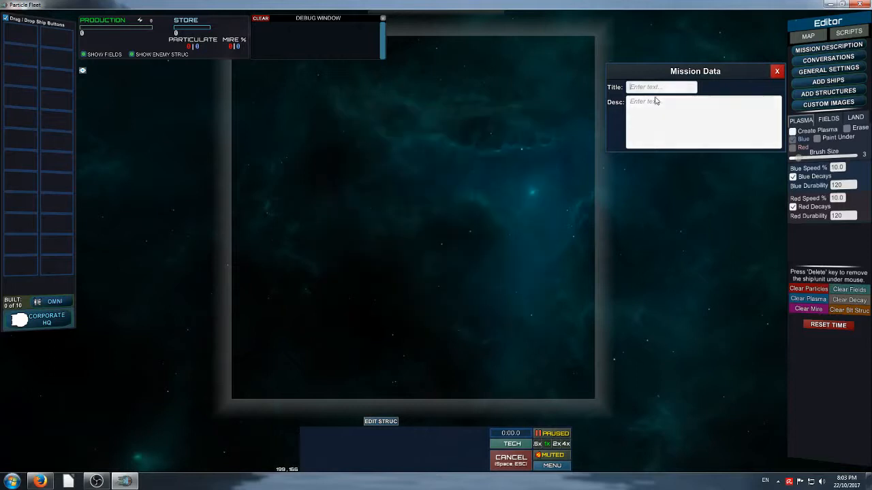
Step: Set the mission title to Teaching Map and enter "Doesn't really matter" in parentheses as its description
text(Tea)
text(choim)
text(Map)
click(698, 126)
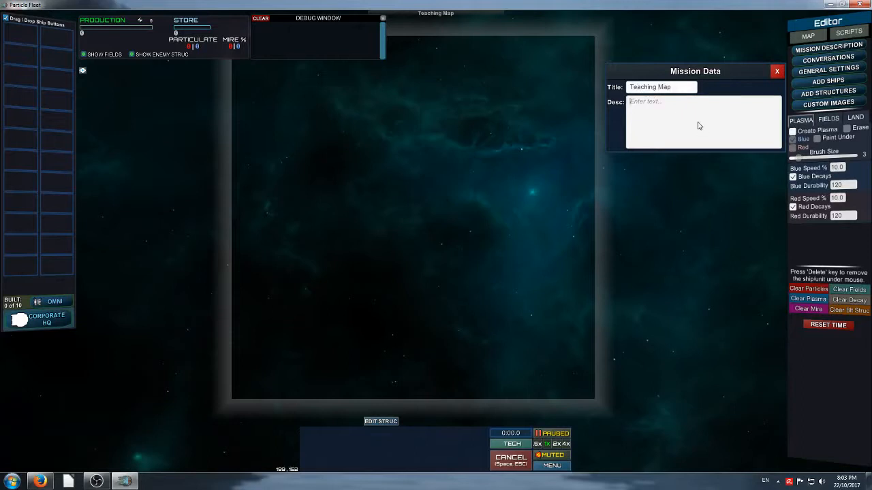
text((Doesn't really matter)
click(777, 71)
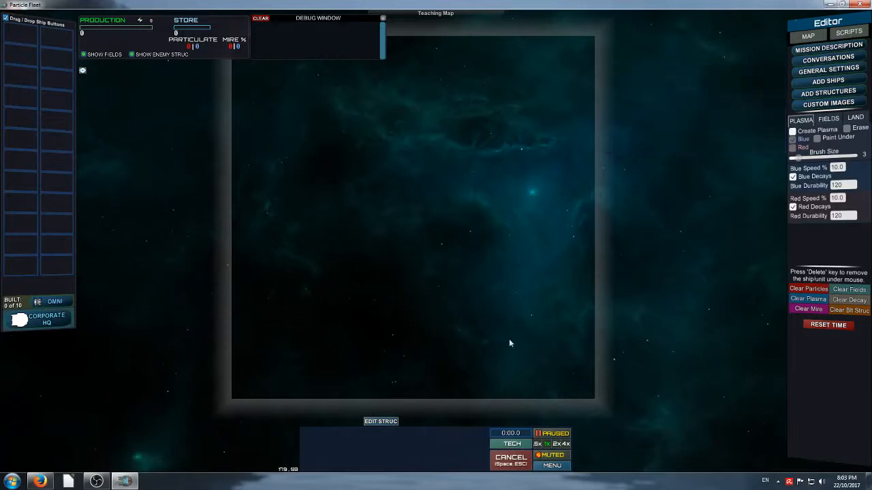
Step: Finalize the titled map and return to the editor
click(553, 465)
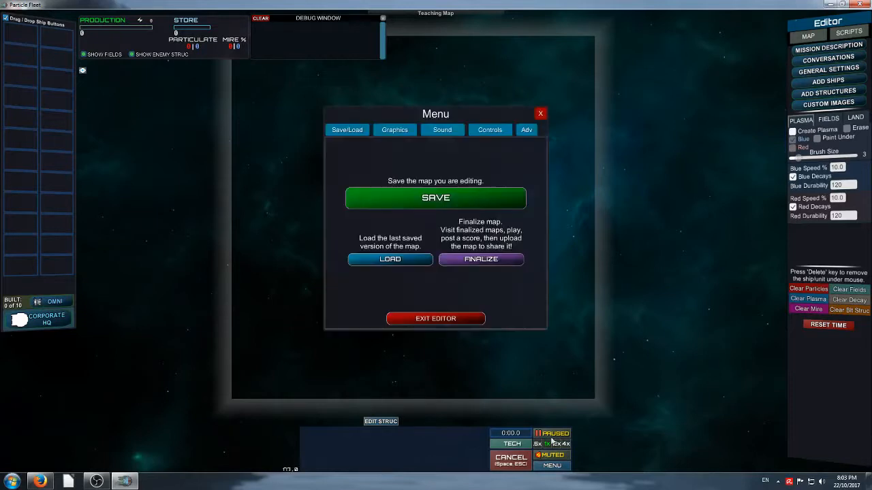
click(480, 260)
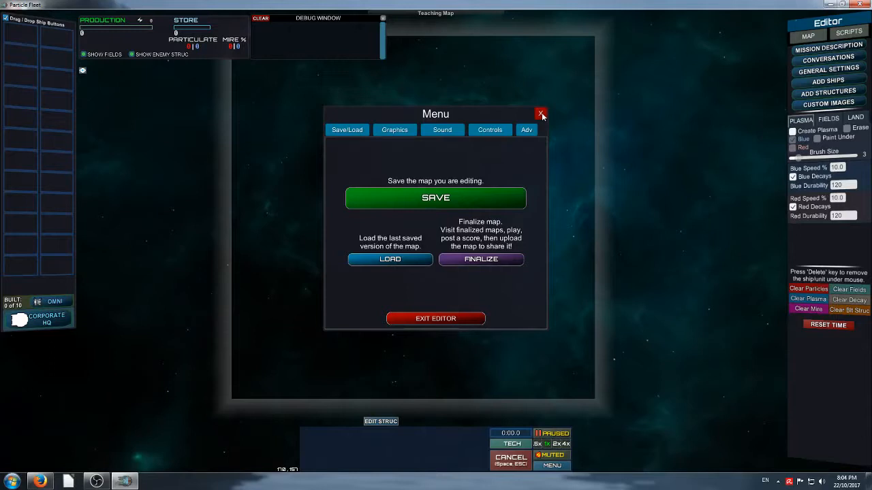
click(541, 115)
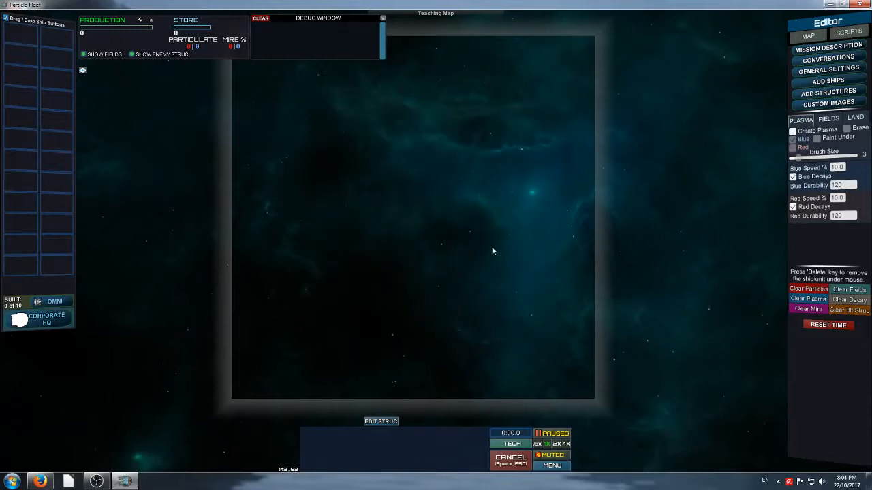
middle_drag(494, 227, 504, 311)
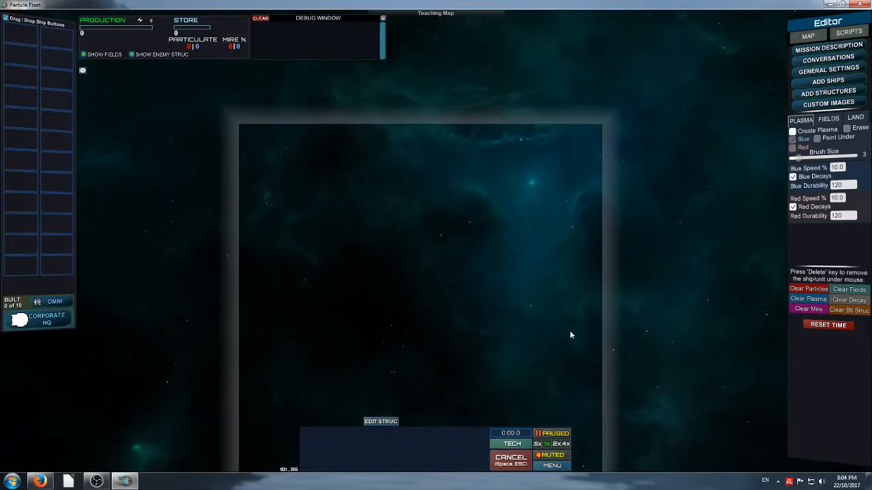
middle_drag(571, 335, 518, 257)
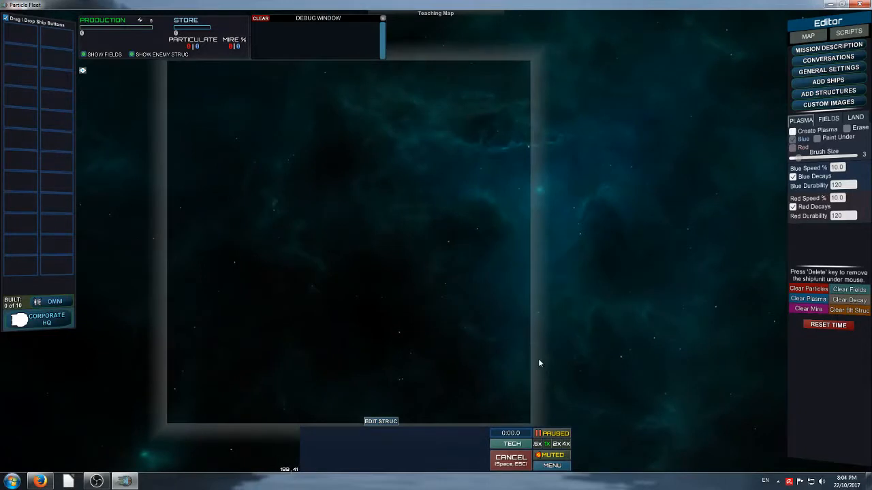
middle_drag(481, 289, 515, 317)
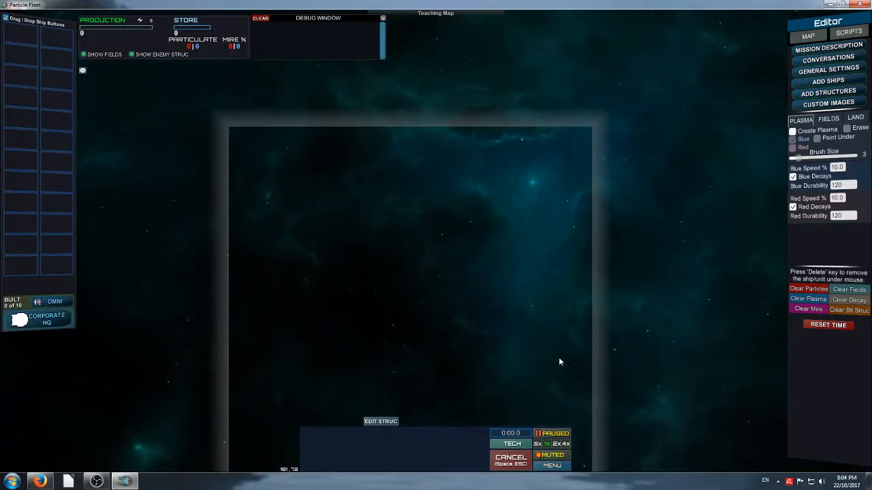
middle_drag(560, 362, 509, 294)
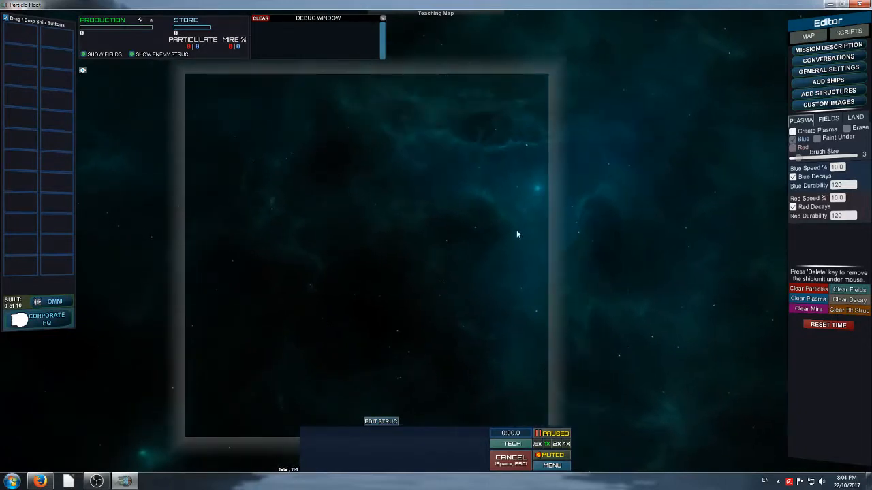
middle_drag(516, 233, 538, 196)
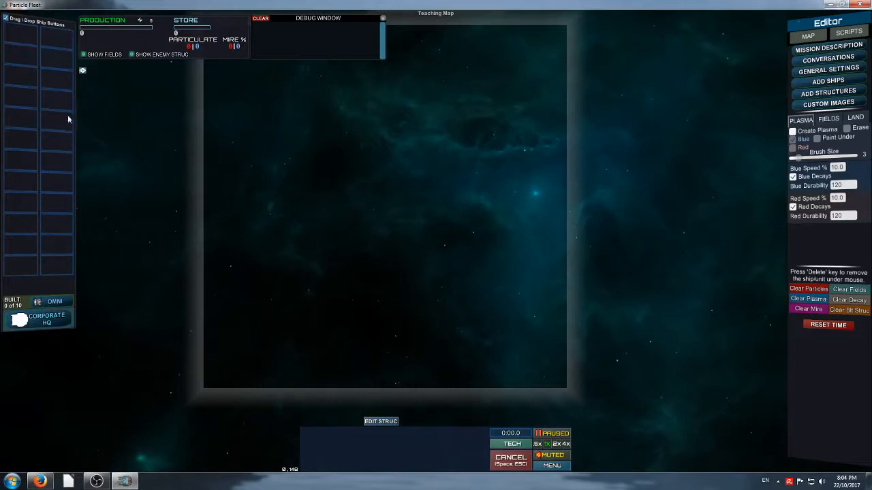
middle_drag(555, 101, 695, 196)
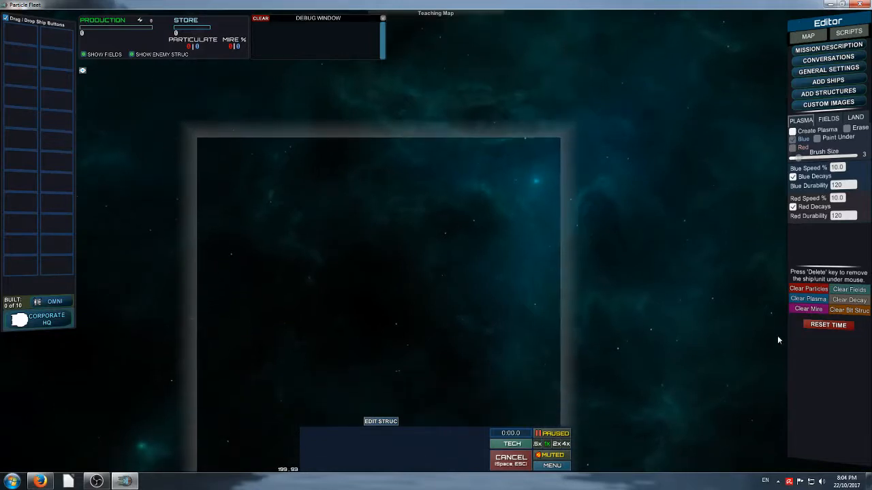
middle_drag(692, 314, 691, 209)
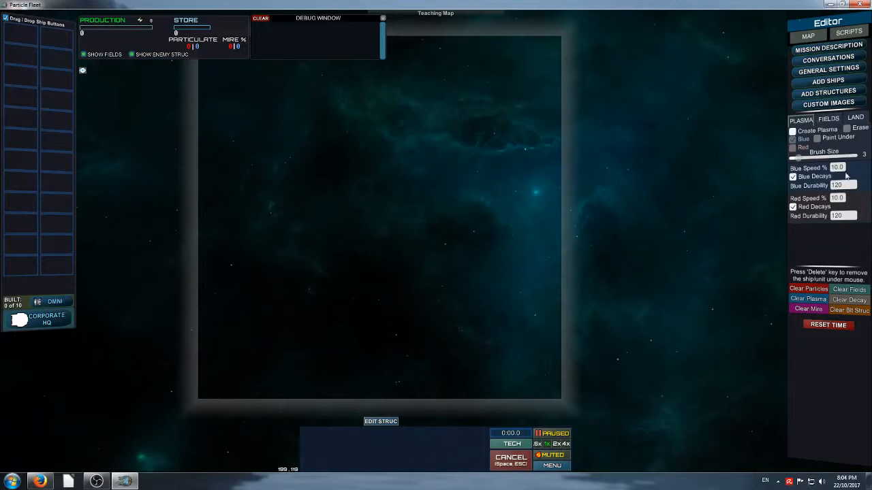
Step: Examine the editor's conversations, general settings, available structures and custom image slots
click(826, 61)
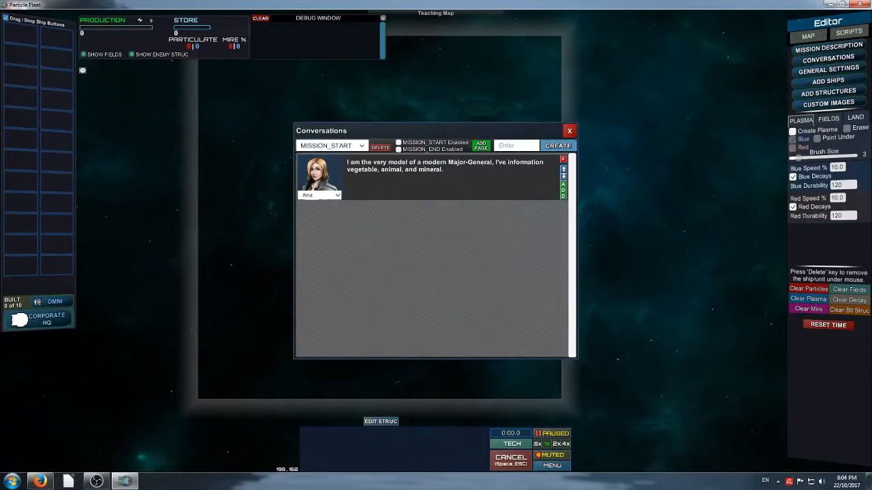
click(569, 132)
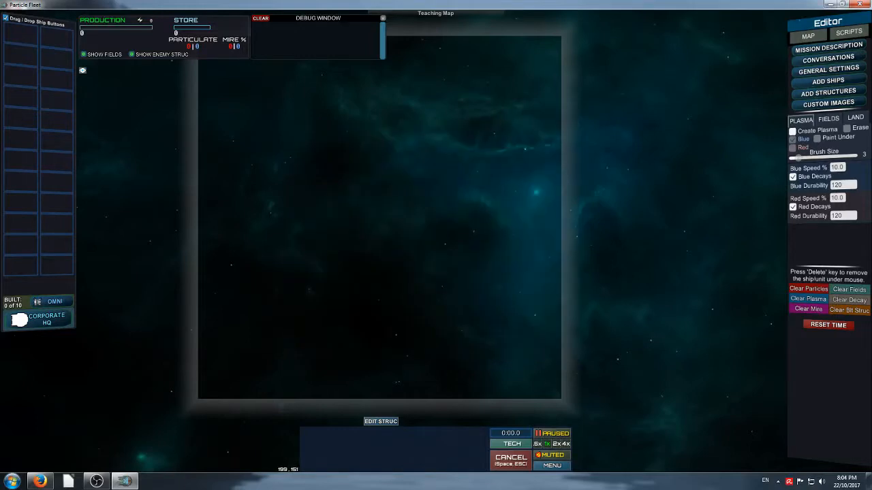
click(805, 71)
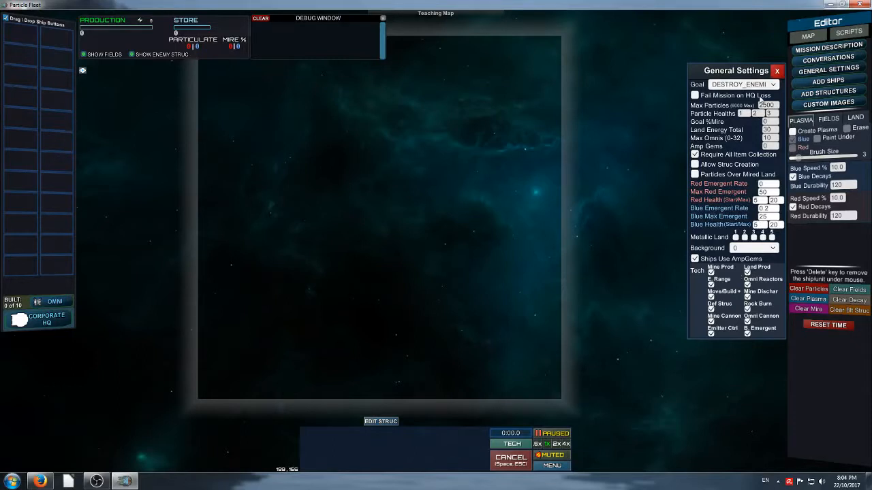
click(777, 71)
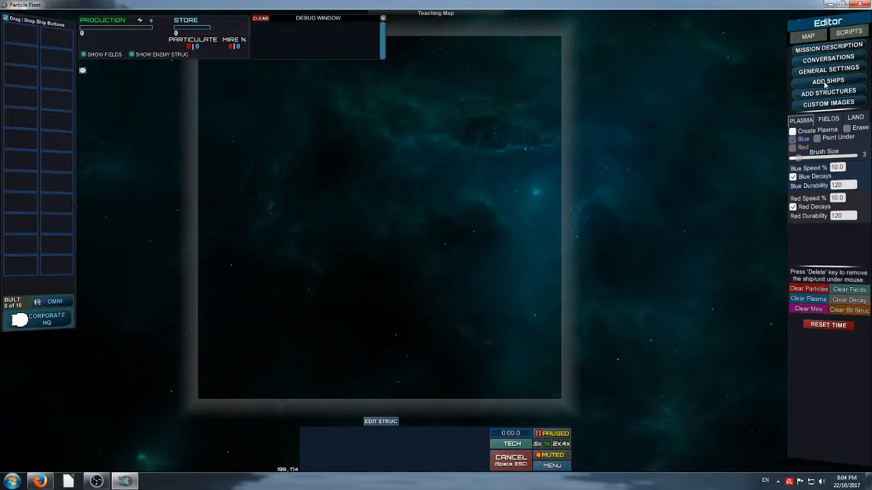
click(824, 94)
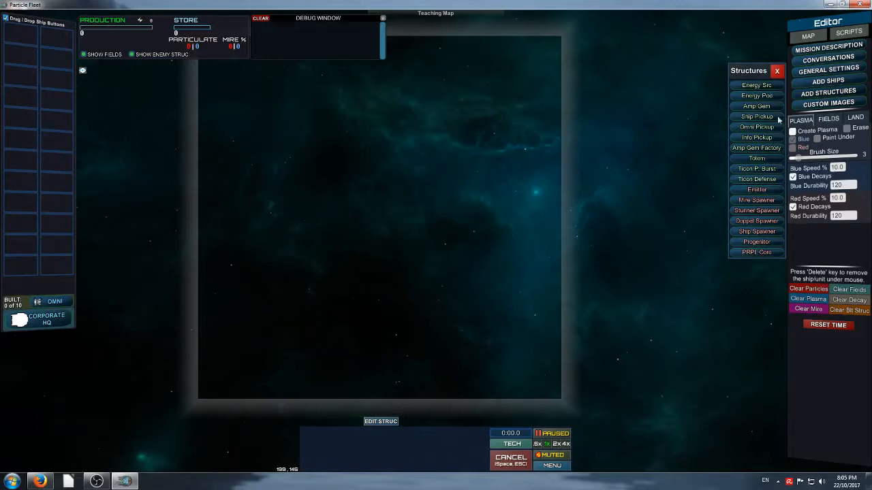
click(777, 72)
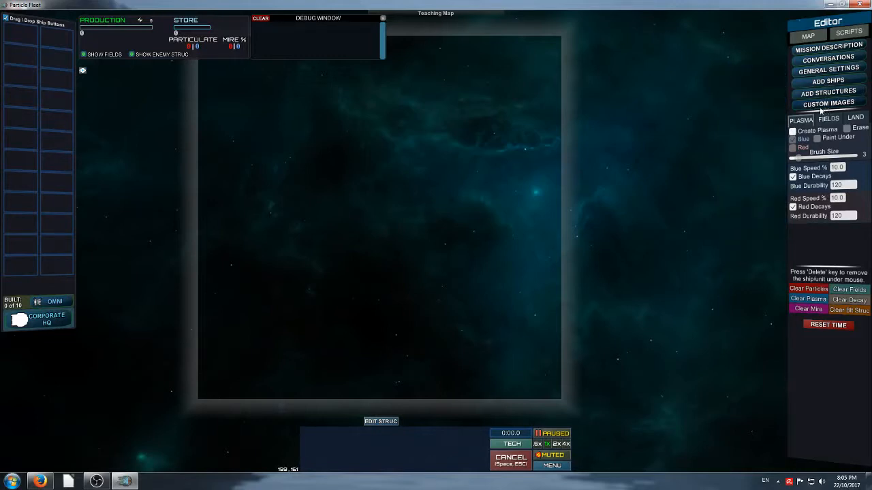
click(838, 103)
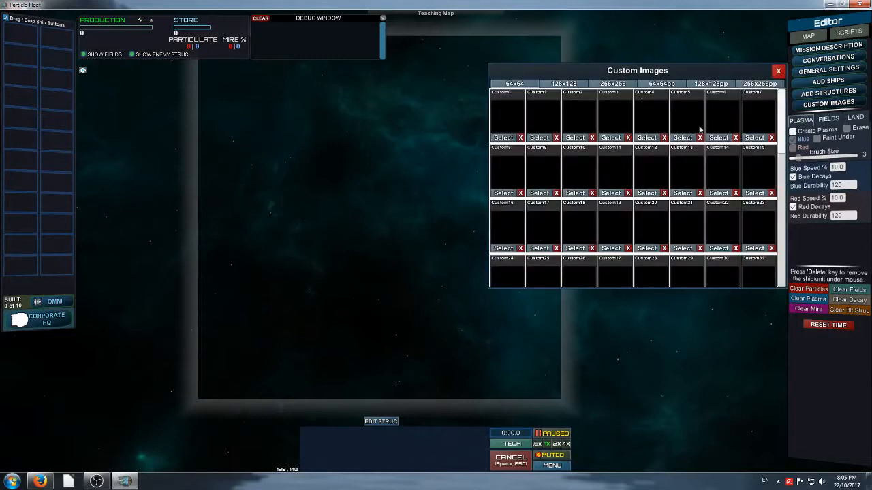
click(778, 72)
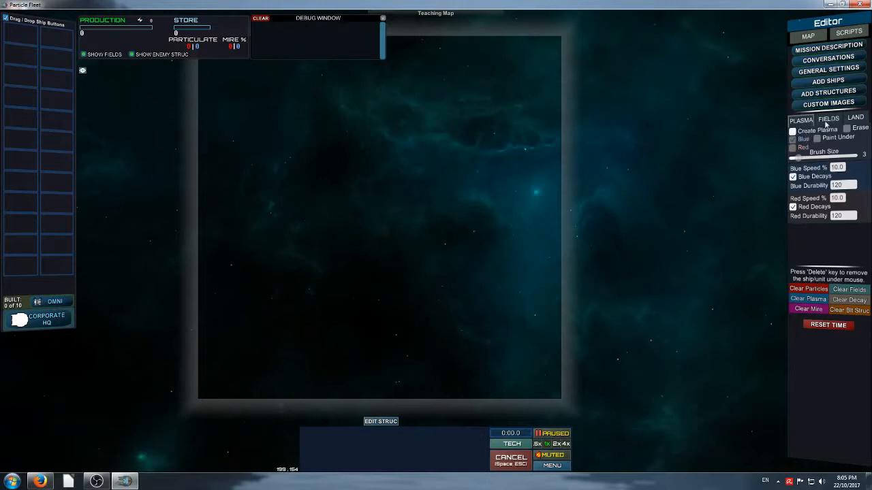
Step: Paint short strokes of blue and red plasma in the map's upper right area with brush size 3
click(793, 132)
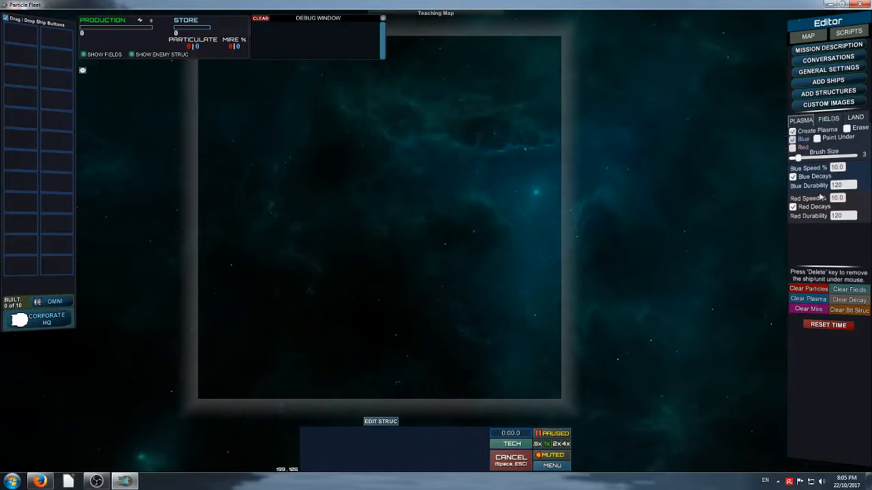
mouse_move(483, 183)
mouse_down()
mouse_move(458, 196)
mouse_move(522, 197)
mouse_up()
click(793, 148)
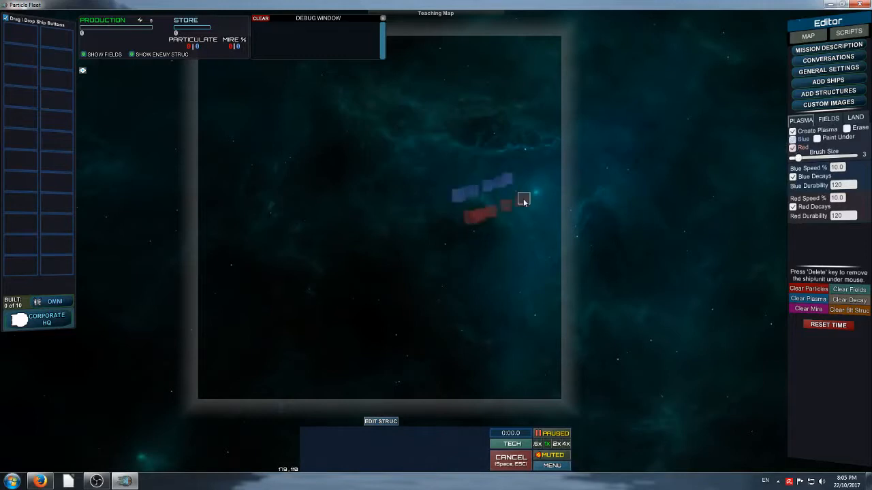
Step: Enable field creation to view its brush and direction options, and display the land creation options
click(827, 120)
click(793, 130)
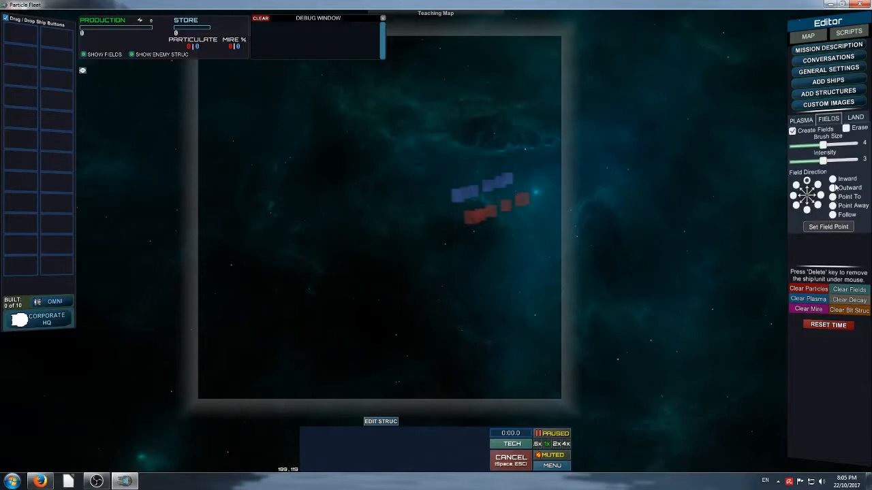
click(855, 118)
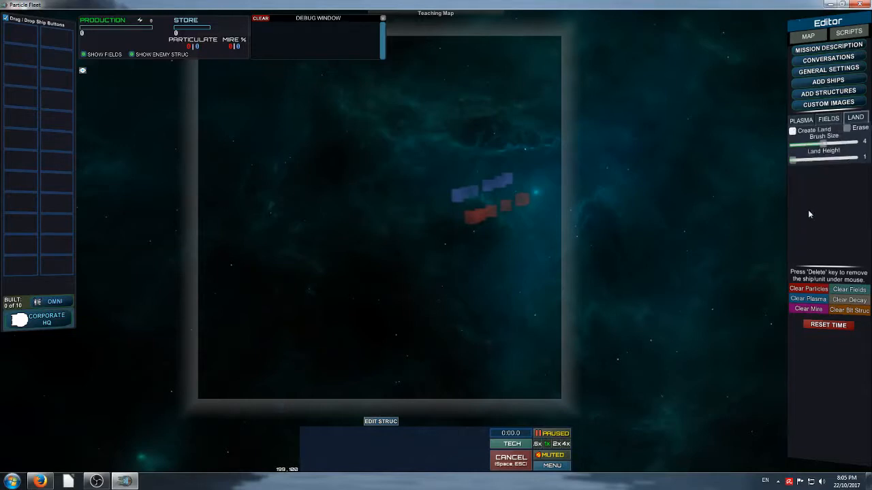
Step: Erase all the blue and red plasma strokes from the map with plasma brush size 3
click(797, 121)
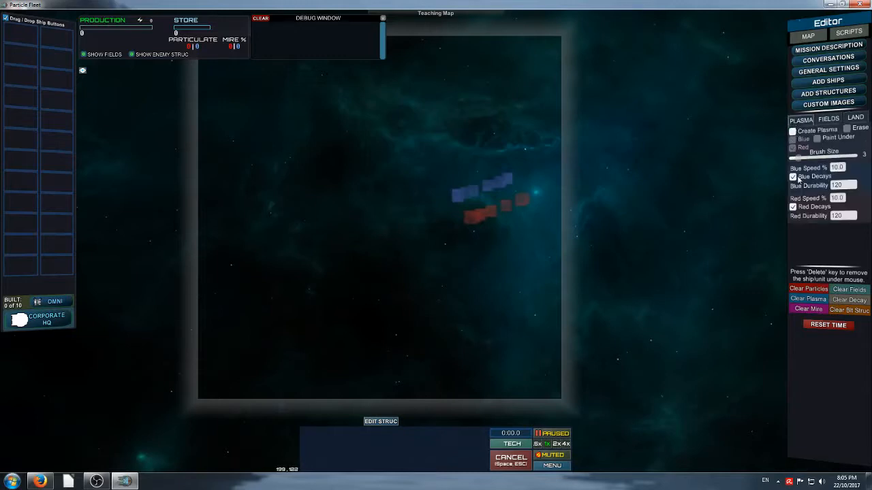
mouse_move(458, 193)
mouse_down()
mouse_move(488, 196)
mouse_move(480, 222)
mouse_move(502, 175)
mouse_move(521, 197)
mouse_up()
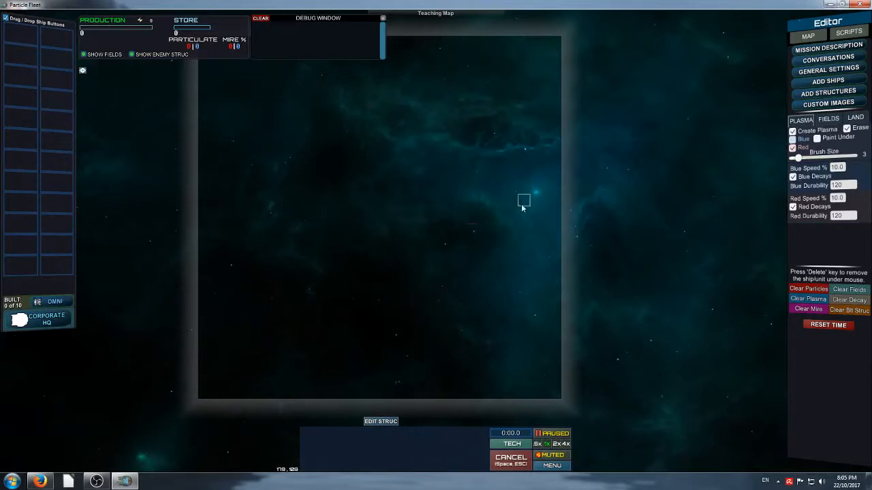
Step: Paint two land masses of height 1 with brush size 11, one in the map's upper left and one in its lower right
click(851, 121)
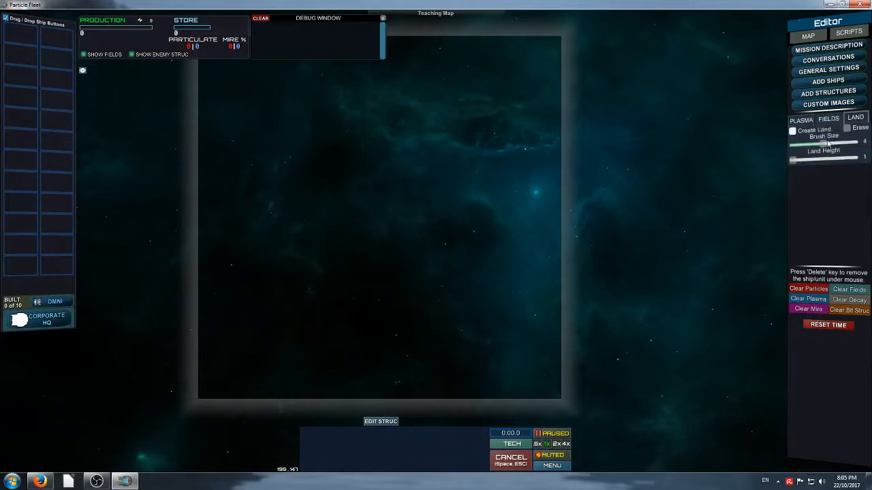
click(793, 132)
click(847, 128)
drag(823, 145, 842, 151)
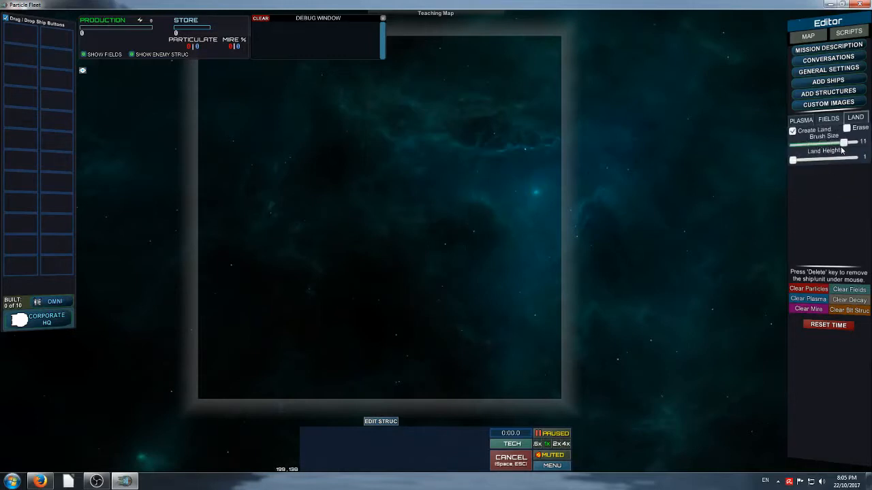
mouse_move(470, 132)
right_down()
mouse_move(522, 241)
mouse_move(505, 191)
right_up()
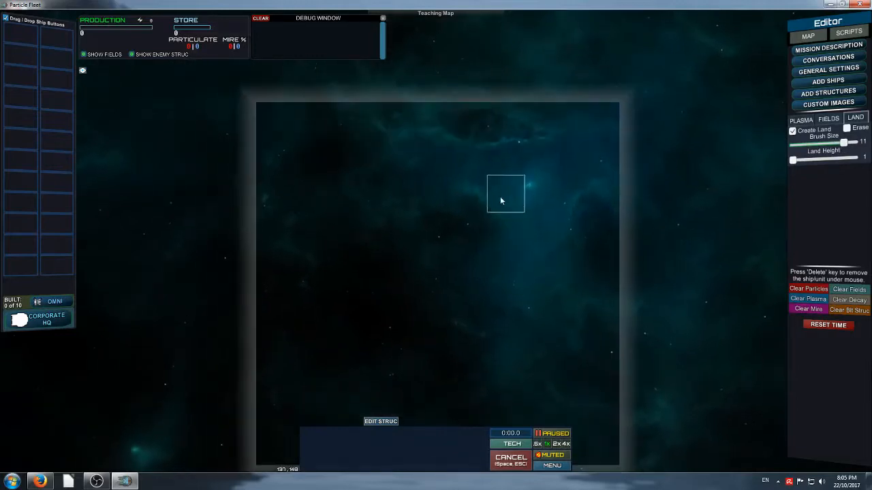
mouse_move(322, 242)
mouse_down()
mouse_move(353, 209)
mouse_move(466, 169)
mouse_move(365, 233)
mouse_move(393, 226)
mouse_move(320, 237)
mouse_move(455, 174)
mouse_up()
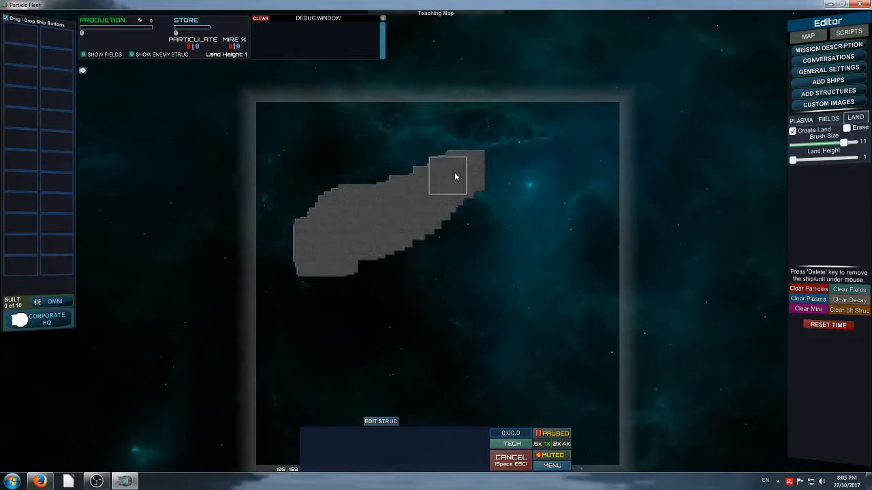
right_drag(566, 312, 553, 224)
mouse_move(526, 314)
mouse_down()
mouse_move(531, 320)
mouse_move(508, 299)
mouse_move(510, 267)
mouse_move(498, 229)
mouse_move(533, 292)
mouse_up()
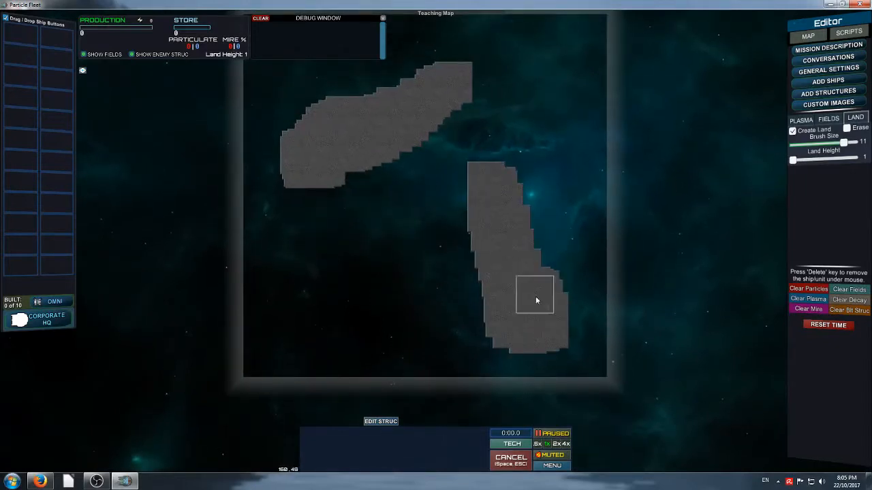
scroll(561, 241, up, 2)
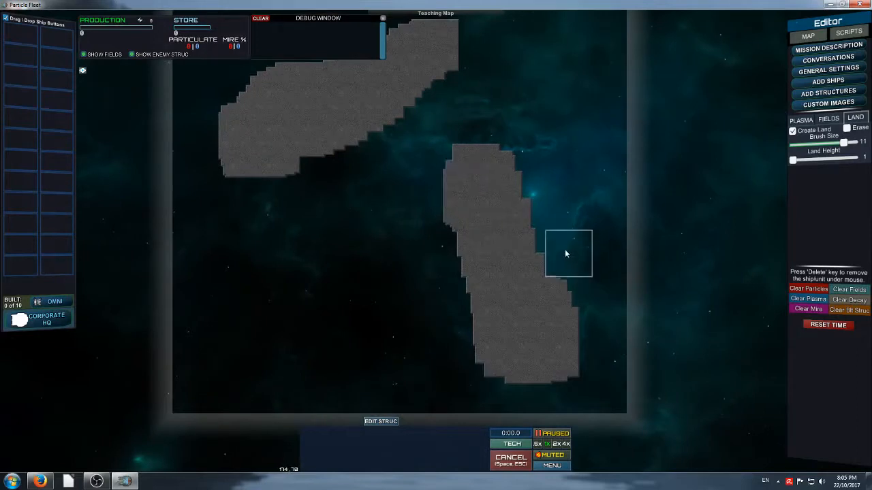
scroll(552, 231, down, 4)
key(w)
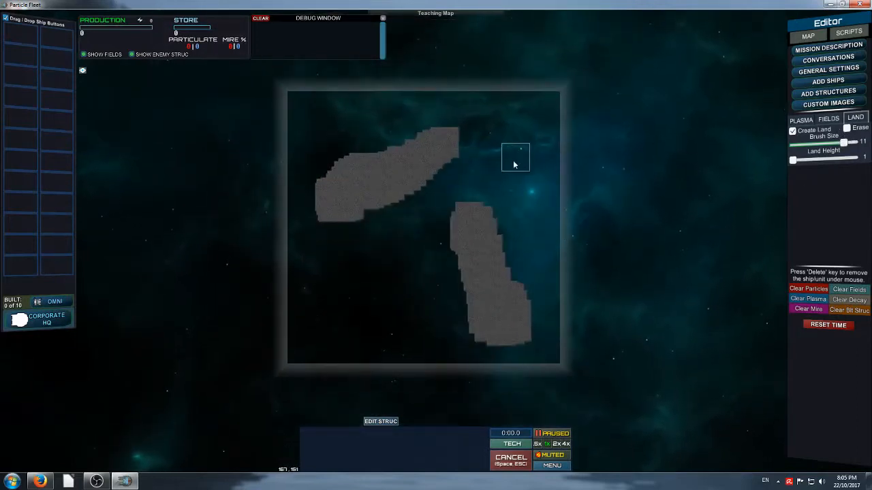
mouse_move(510, 164)
middle_down()
mouse_move(598, 169)
mouse_move(540, 178)
mouse_move(478, 162)
middle_up()
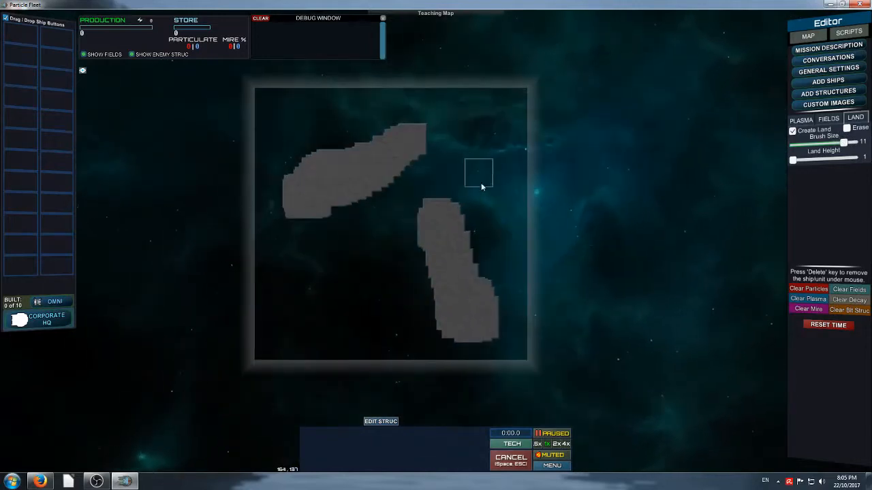
mouse_move(479, 254)
middle_down()
mouse_move(480, 177)
mouse_move(478, 259)
mouse_move(490, 254)
middle_up()
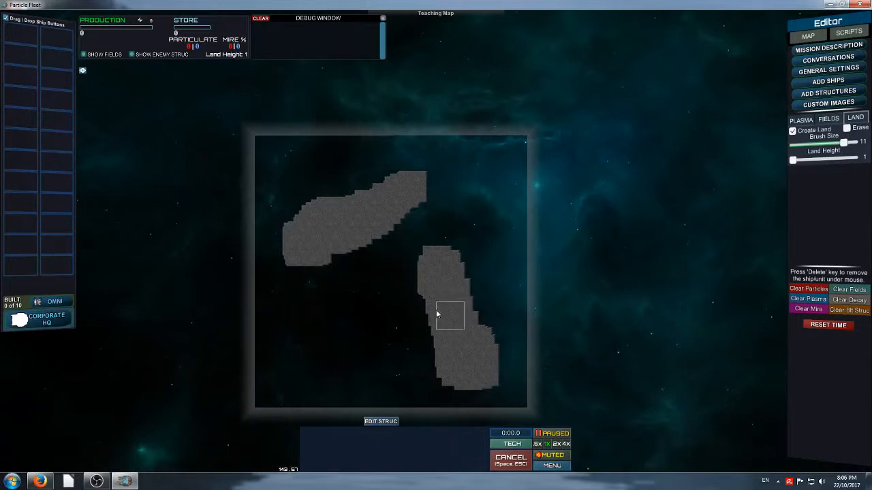
middle_drag(485, 249, 498, 226)
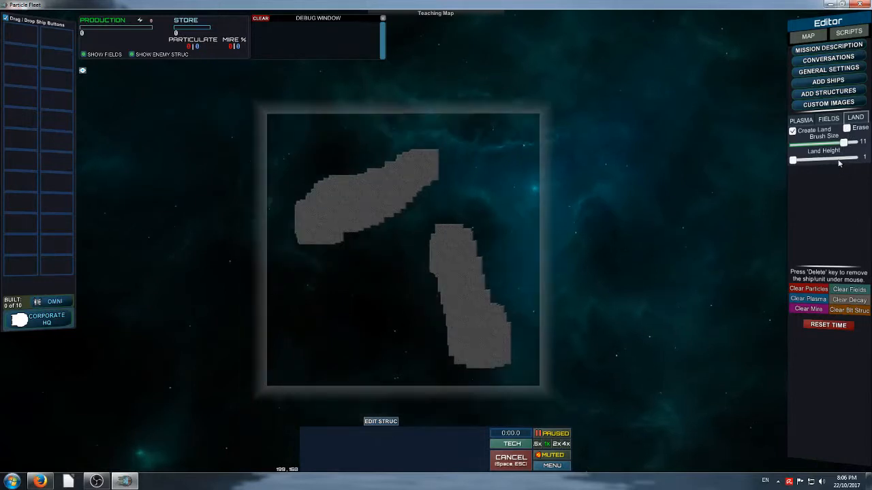
Step: Smooth the jagged outline of the map's upper-left land mass by painting land along its edges with brush size 3
scroll(518, 197, up, 5)
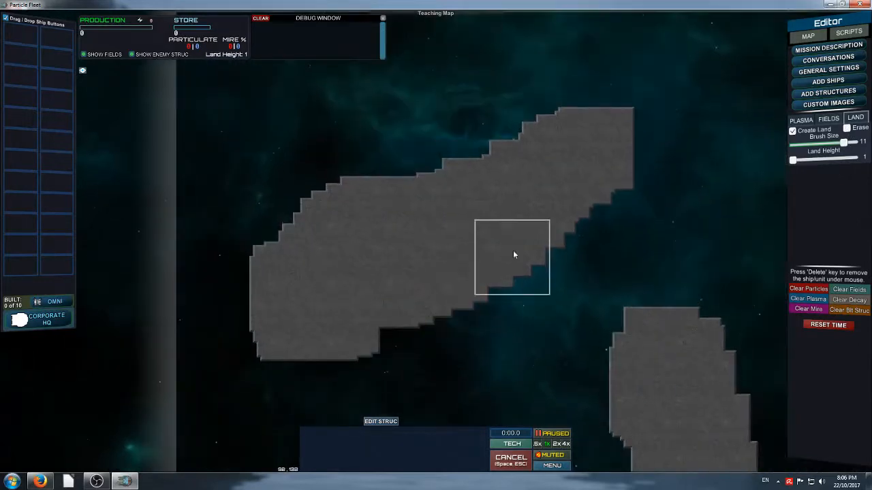
scroll(525, 247, up, 2)
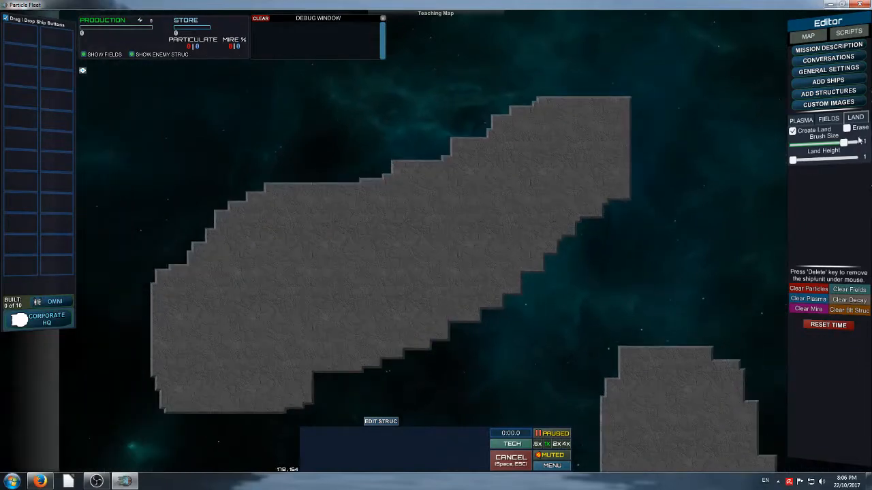
drag(838, 145, 813, 150)
middle_drag(476, 208, 586, 124)
mouse_move(300, 289)
mouse_down()
mouse_move(286, 304)
mouse_move(325, 335)
mouse_move(401, 336)
mouse_move(416, 301)
mouse_move(535, 255)
mouse_up()
mouse_move(535, 255)
middle_down()
mouse_move(436, 362)
mouse_move(316, 365)
middle_up()
mouse_move(278, 385)
mouse_down()
mouse_move(370, 330)
mouse_move(481, 235)
mouse_move(470, 256)
mouse_move(475, 228)
mouse_move(510, 169)
mouse_move(475, 132)
mouse_move(432, 132)
mouse_move(485, 132)
mouse_move(449, 191)
mouse_up()
middle_drag(430, 193, 498, 238)
mouse_move(474, 195)
mouse_down()
mouse_move(397, 230)
mouse_move(351, 268)
mouse_move(309, 259)
mouse_move(177, 283)
mouse_up()
middle_drag(218, 317, 361, 262)
mouse_move(361, 262)
mouse_down()
mouse_move(334, 230)
mouse_move(259, 294)
mouse_move(249, 338)
mouse_move(272, 374)
mouse_up()
Step: Round off the outline of the lower-right land mass by painting land along its sides and upper end
mouse_move(720, 438)
middle_down()
mouse_move(551, 293)
mouse_move(521, 219)
middle_up()
mouse_move(543, 150)
mouse_down()
mouse_move(532, 150)
mouse_move(491, 209)
mouse_move(502, 254)
mouse_up()
middle_drag(555, 271, 481, 194)
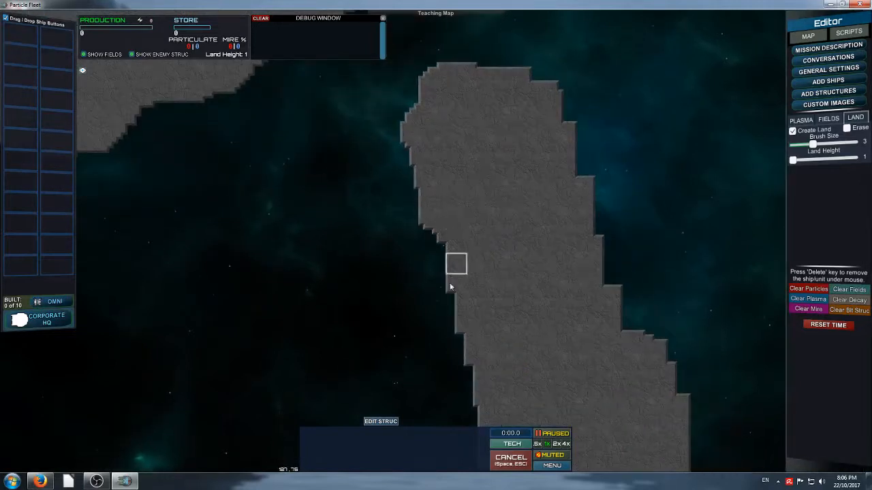
drag(449, 288, 468, 341)
middle_drag(502, 346, 444, 144)
mouse_move(420, 142)
mouse_down()
mouse_move(445, 314)
mouse_move(572, 352)
mouse_move(615, 286)
mouse_move(614, 194)
mouse_up()
middle_drag(630, 289, 606, 351)
mouse_move(615, 329)
mouse_down()
mouse_move(618, 310)
mouse_move(568, 211)
mouse_move(552, 116)
mouse_up()
middle_drag(552, 117, 589, 268)
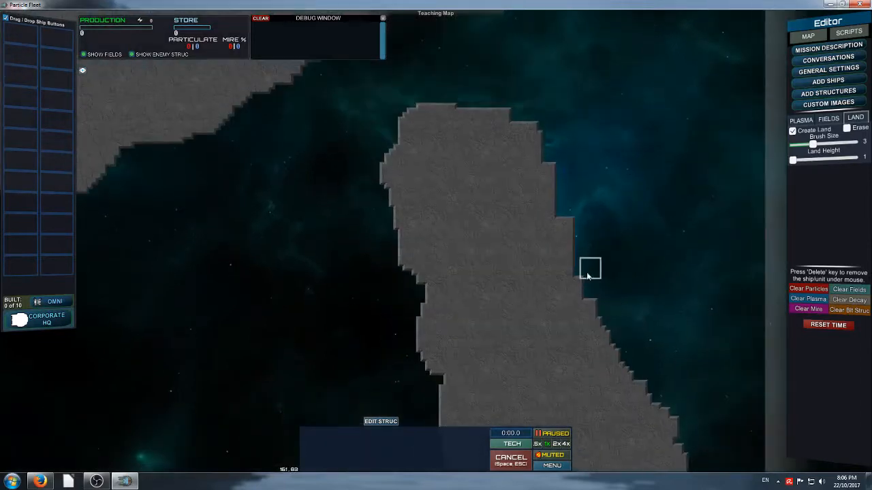
mouse_move(590, 268)
mouse_down()
mouse_move(569, 242)
mouse_move(539, 150)
mouse_move(480, 113)
mouse_move(438, 119)
mouse_up()
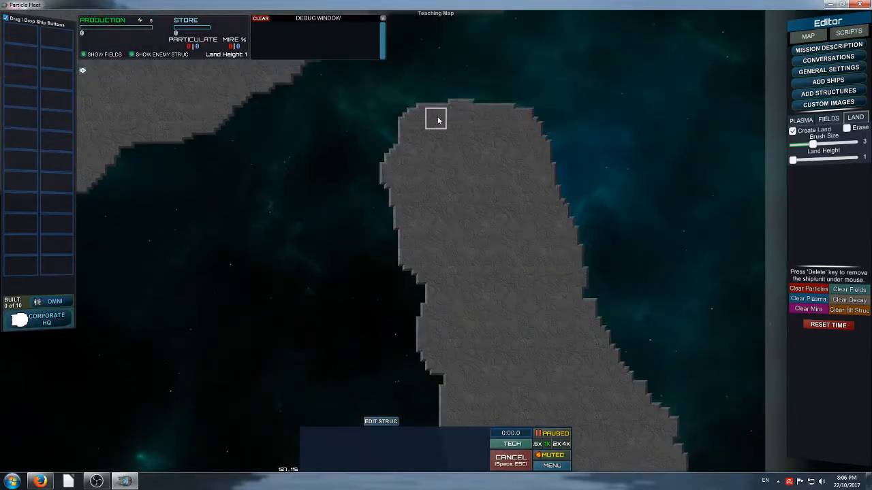
middle_drag(504, 145, 662, 396)
Step: Stop creating land, finalize the map with its two land masses and return to the editor
scroll(471, 279, down, 6)
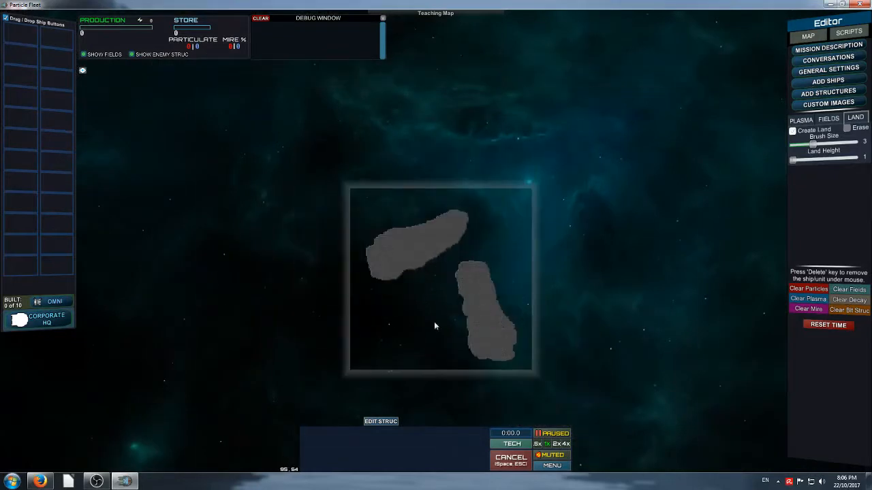
middle_drag(441, 237, 421, 242)
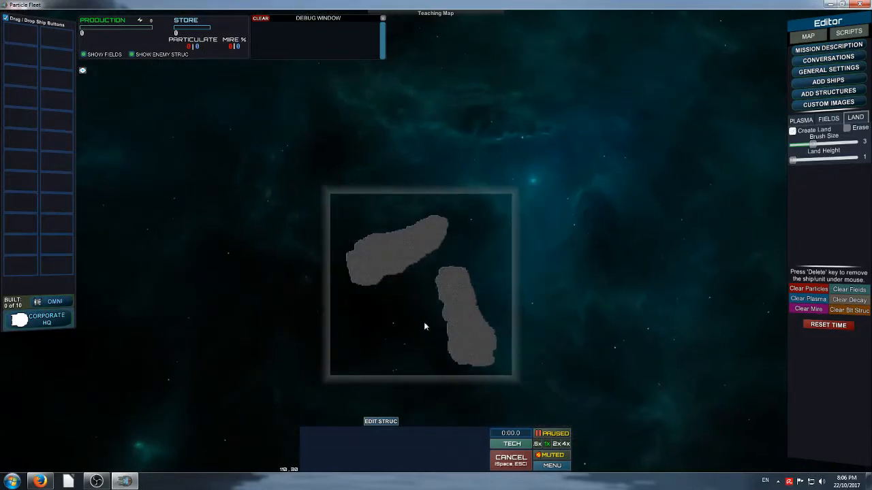
click(552, 466)
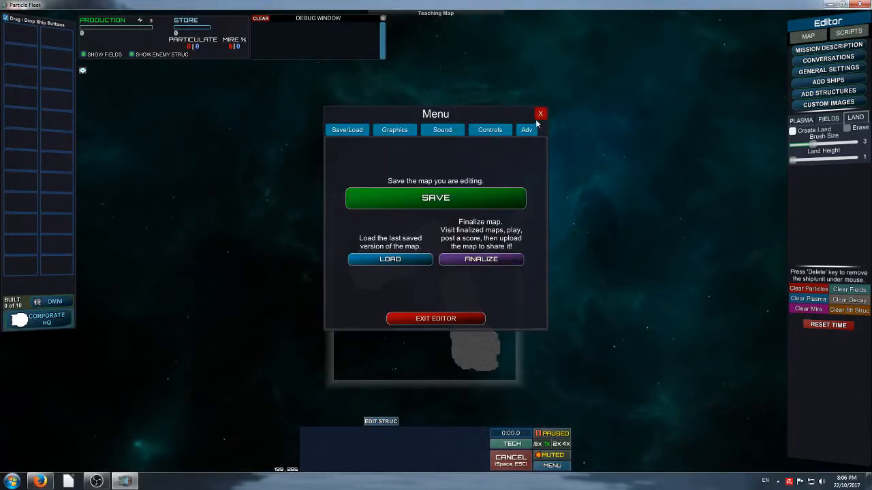
click(487, 258)
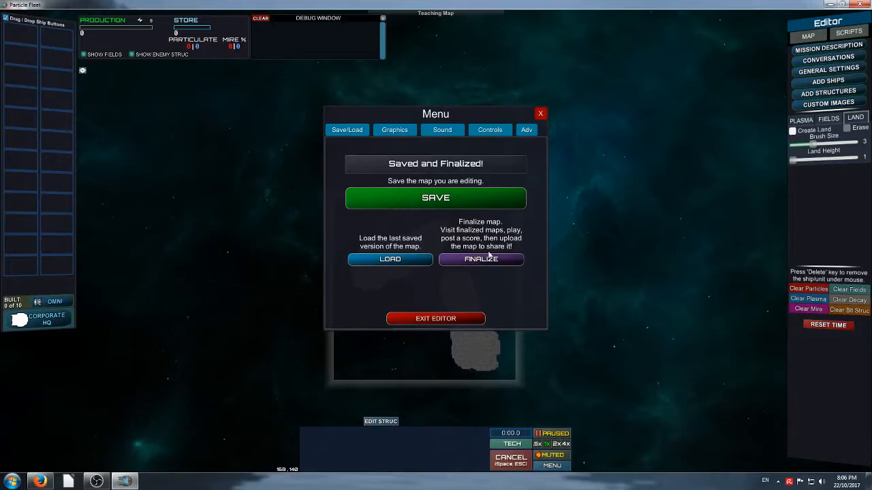
click(540, 113)
Step: Open the map's general settings
scroll(456, 277, up, 5)
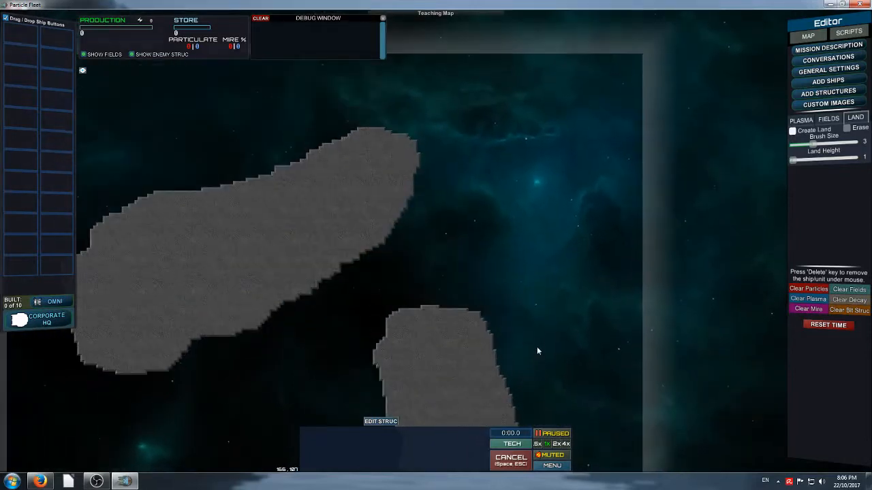
middle_drag(527, 318, 617, 267)
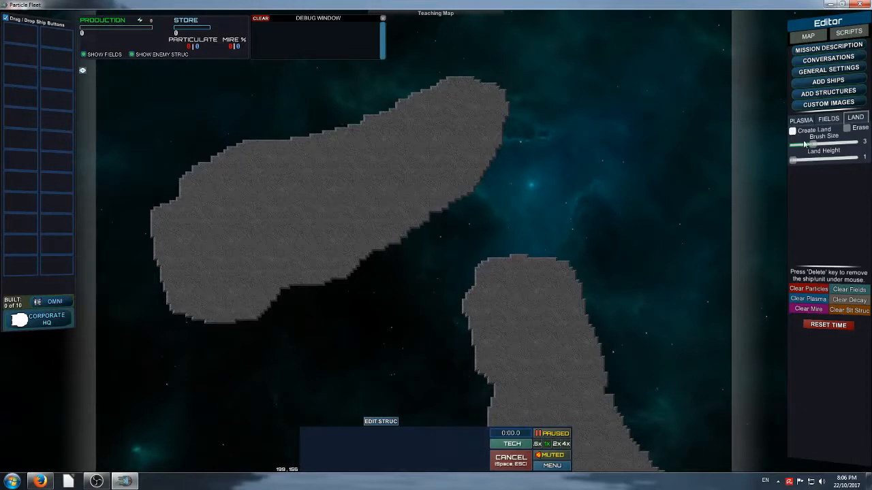
click(818, 92)
click(839, 70)
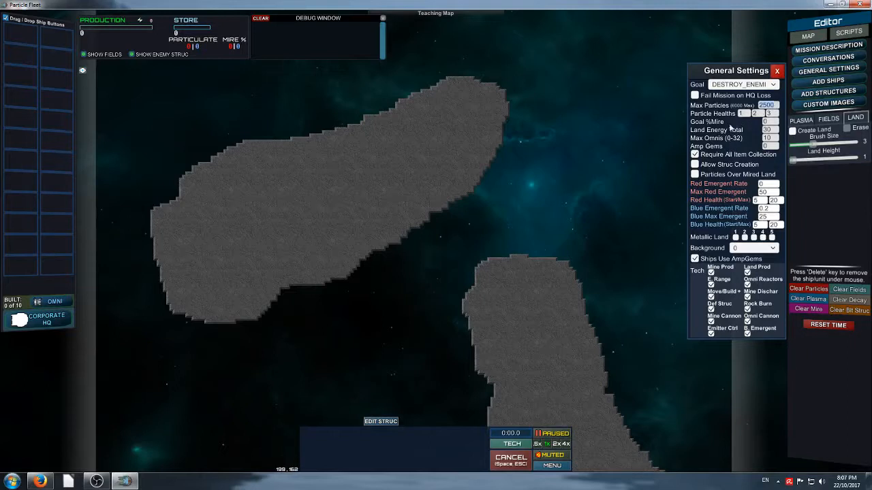
Step: Set the mission goal to TOTAL_DESTRUCT in the general settings
right_drag(602, 161, 558, 153)
right_drag(636, 171, 618, 203)
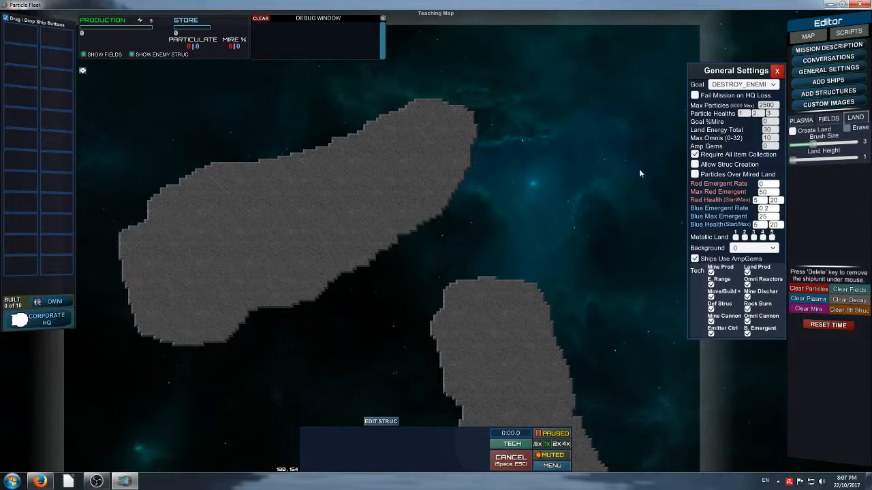
right_drag(615, 166, 591, 196)
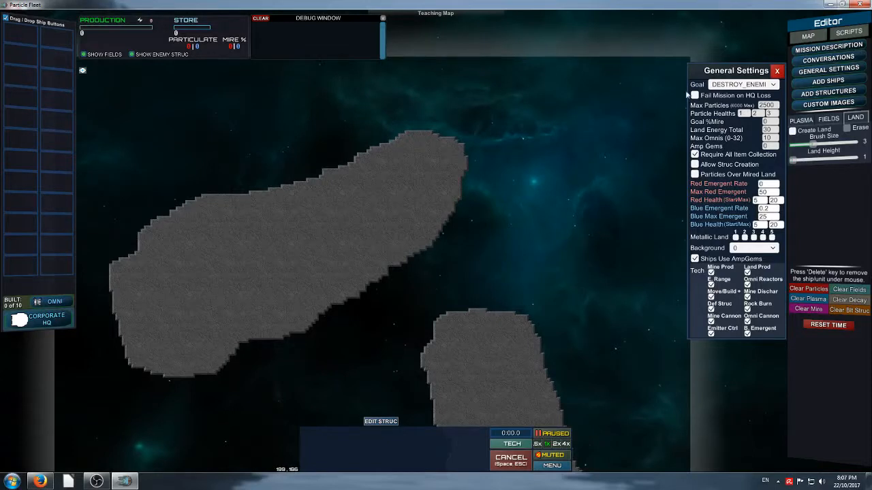
right_drag(661, 141, 625, 122)
mouse_move(617, 163)
right_down()
mouse_move(657, 121)
mouse_move(613, 101)
right_up()
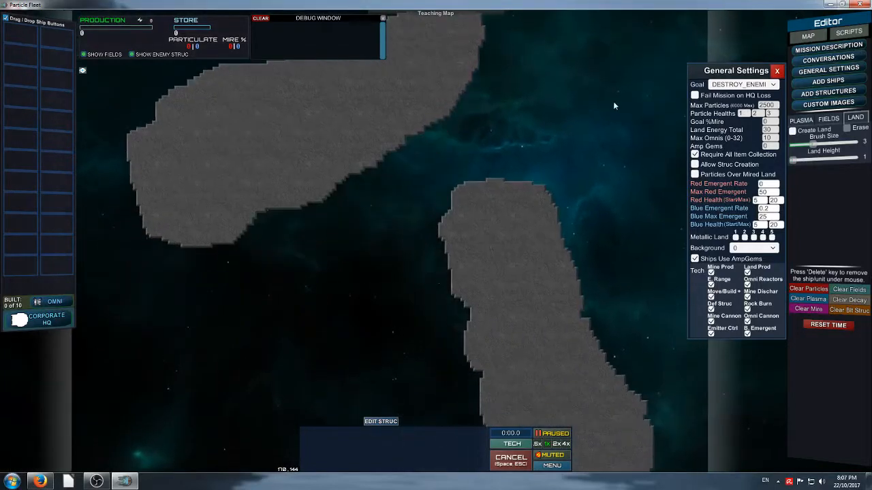
click(768, 85)
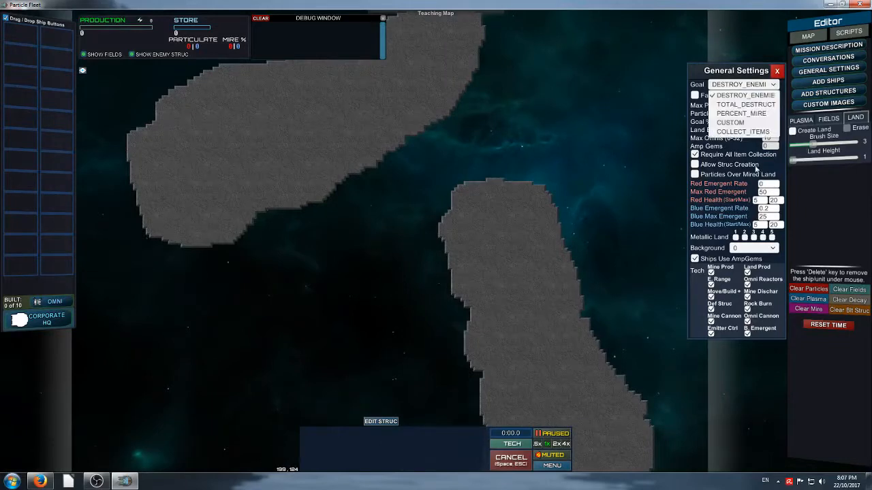
click(744, 106)
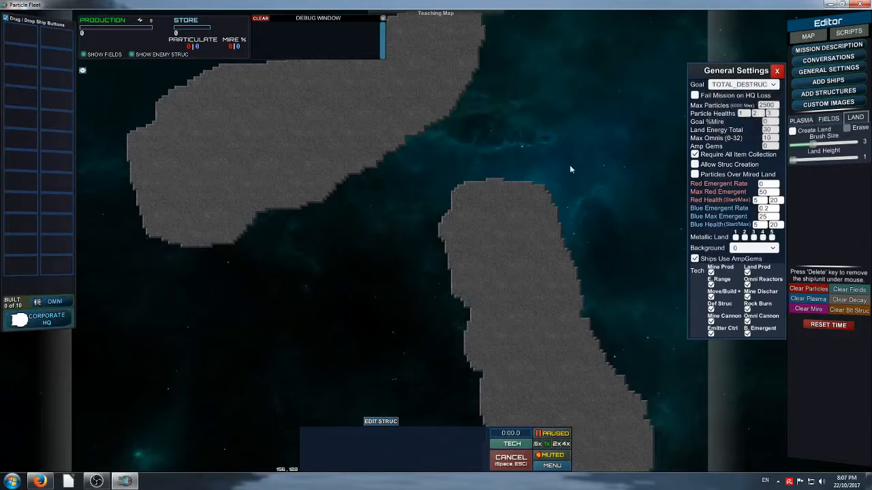
Step: Set the mission goal to PERCENT_MIRE
middle_drag(577, 157, 601, 255)
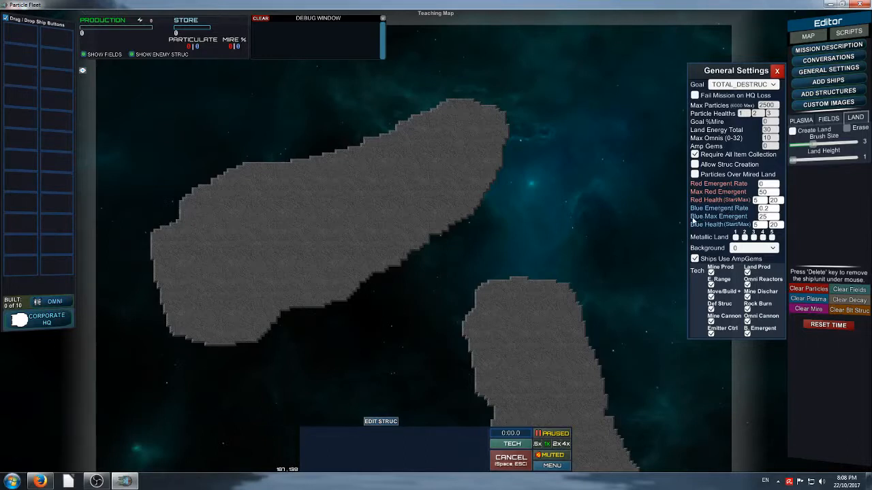
click(772, 84)
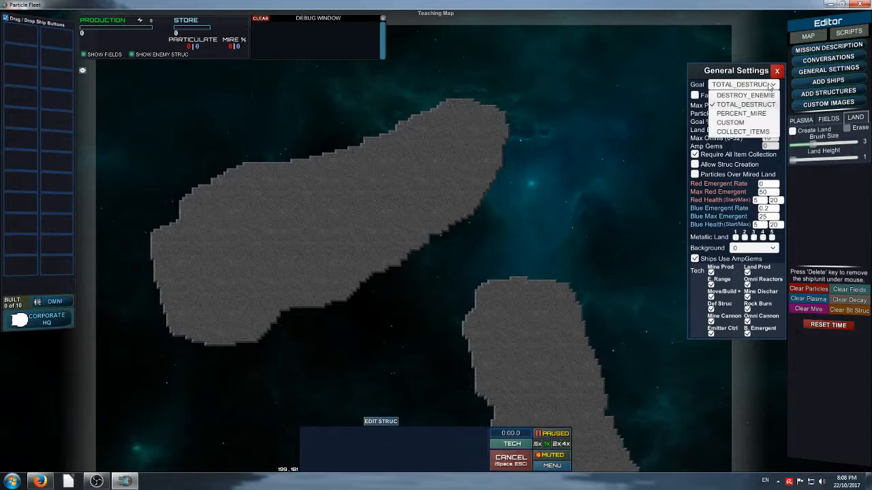
click(753, 117)
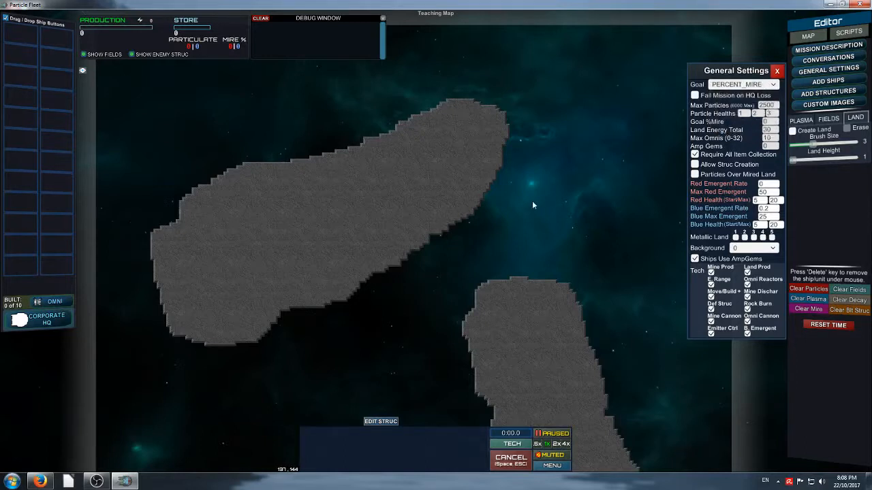
middle_drag(584, 180, 449, 149)
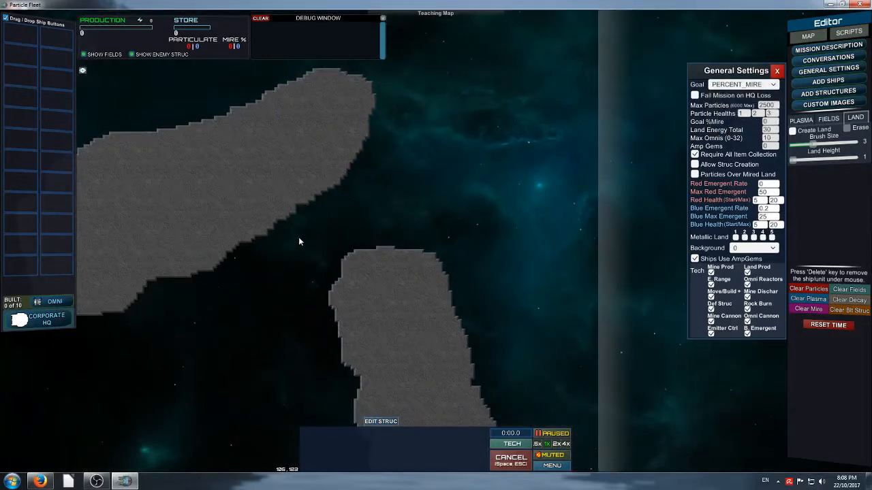
middle_drag(423, 198, 571, 256)
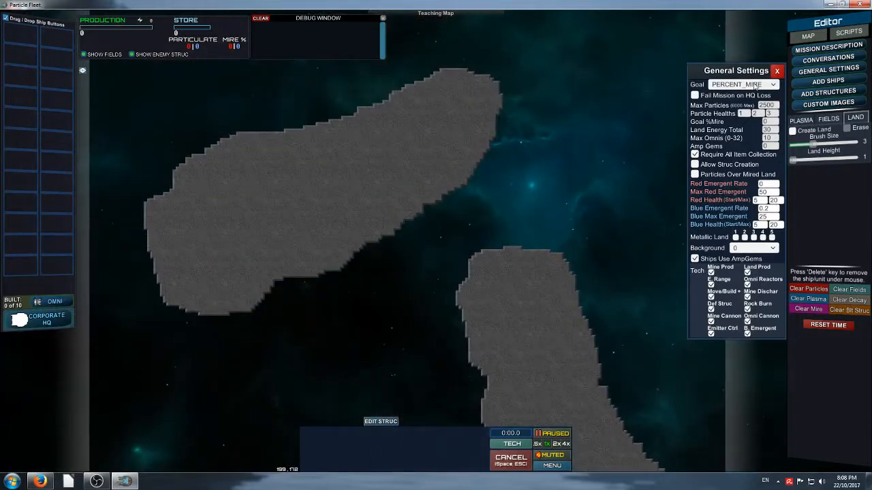
click(756, 87)
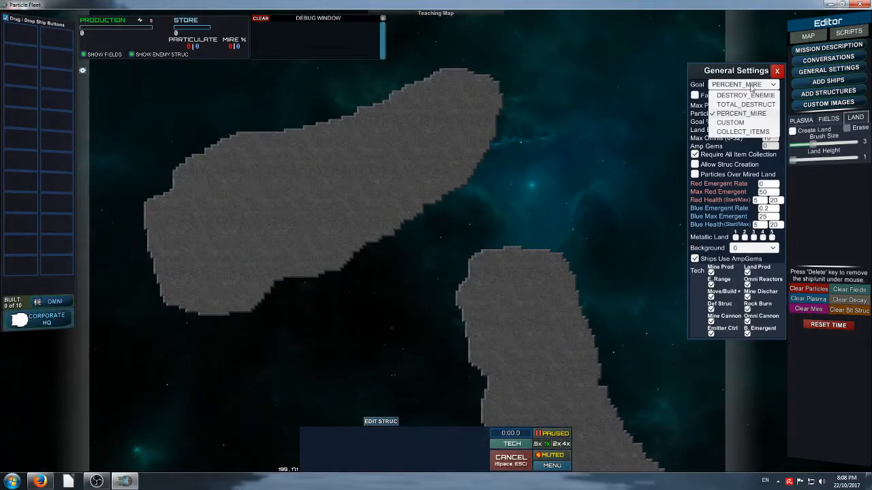
click(756, 88)
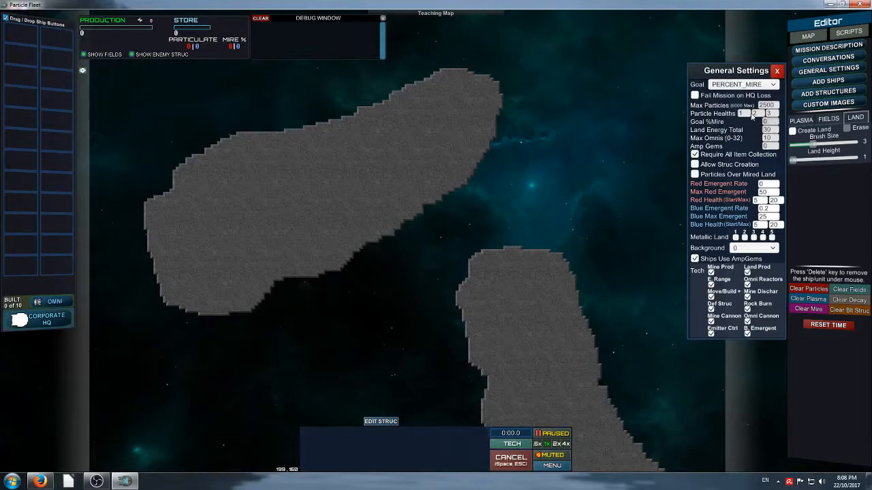
click(773, 86)
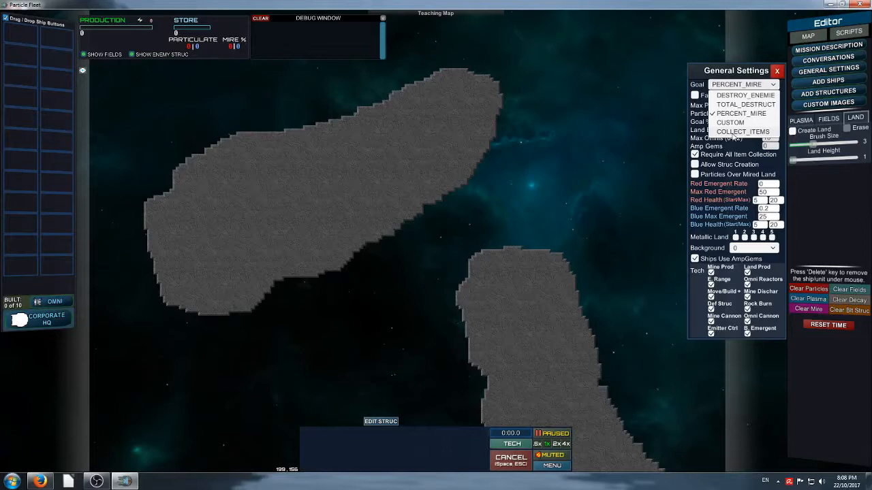
click(619, 153)
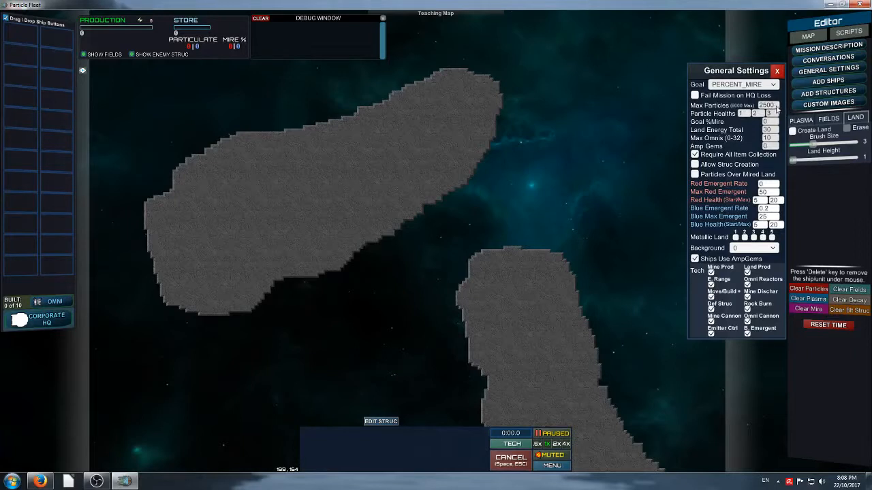
Step: Set the mission goal to DESTROY_ENEMIE and the third particle health value to 4
click(770, 85)
click(739, 95)
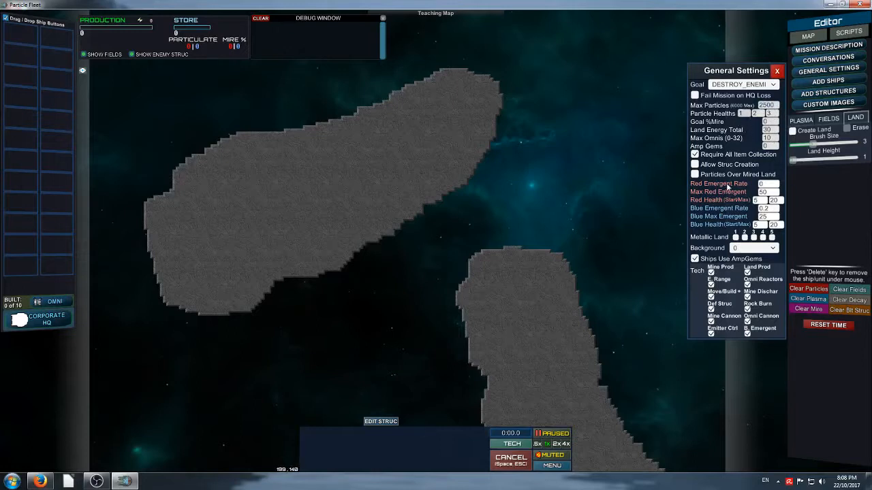
click(770, 114)
text(4)
Step: Paint a strip of height 5 land along the middle of the upper land mass, widening its lower end with brush size 2
click(811, 130)
drag(815, 159, 854, 158)
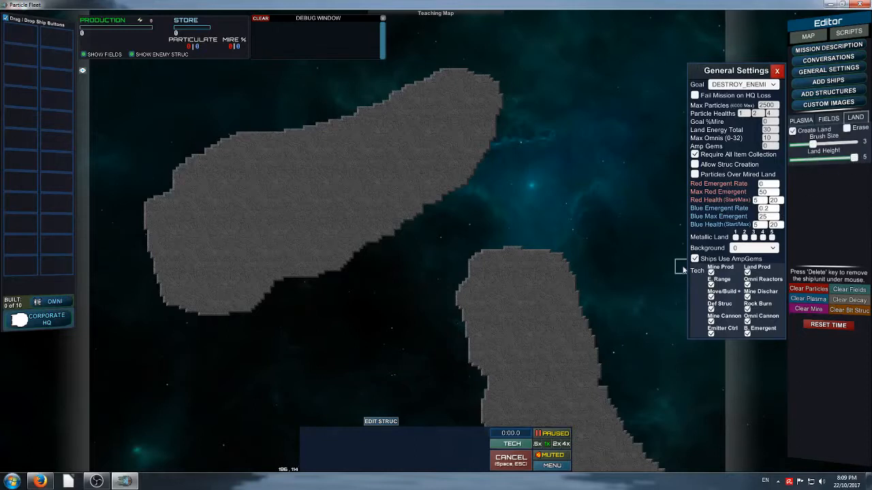
mouse_move(222, 241)
mouse_down()
mouse_move(361, 184)
mouse_move(202, 243)
mouse_move(398, 151)
mouse_move(398, 179)
mouse_up()
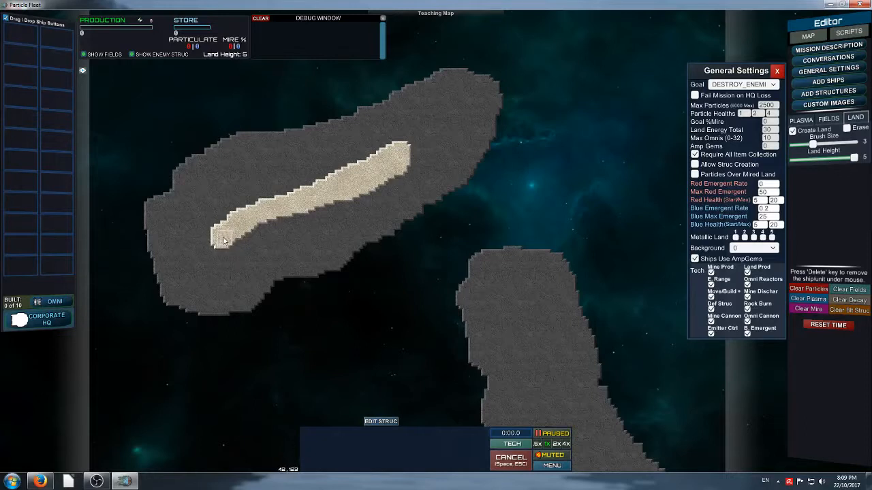
mouse_move(222, 239)
mouse_down()
mouse_move(237, 243)
mouse_move(228, 253)
mouse_up()
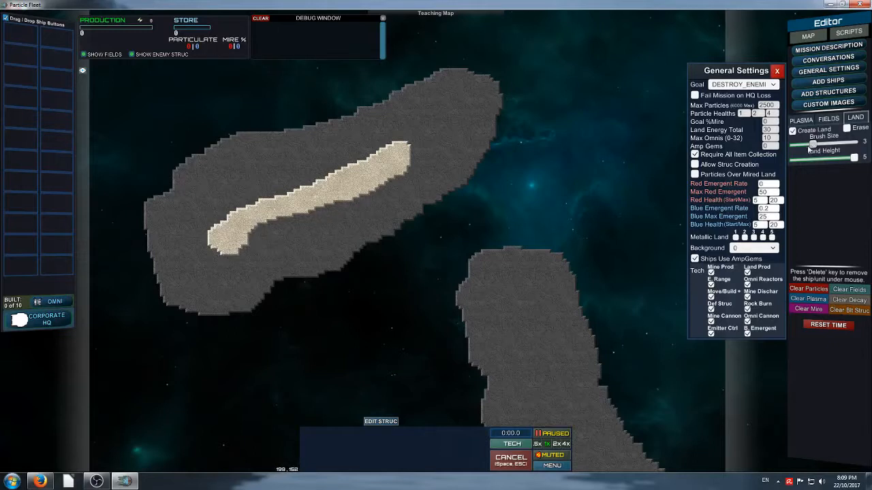
drag(808, 143, 802, 143)
mouse_move(248, 239)
mouse_down()
mouse_move(247, 248)
mouse_move(278, 249)
mouse_up()
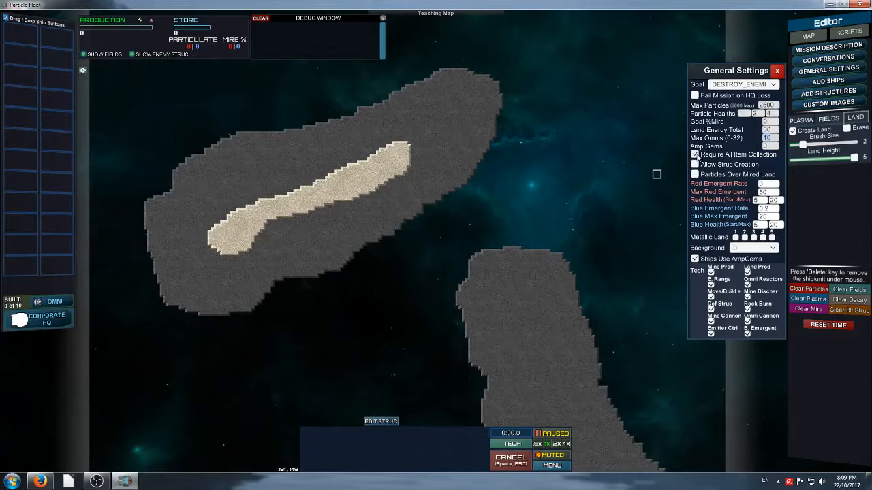
Step: Disable Require All Item Collection, enable Particles Over Mired Land, set the Red Emergent Rate to 0.1 and close the general settings
click(695, 156)
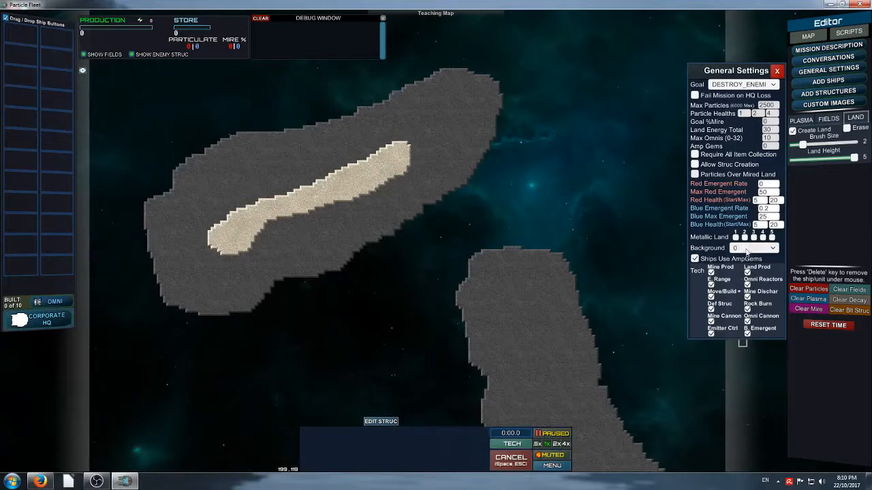
click(694, 174)
text(1)
click(777, 71)
right_drag(617, 110, 608, 103)
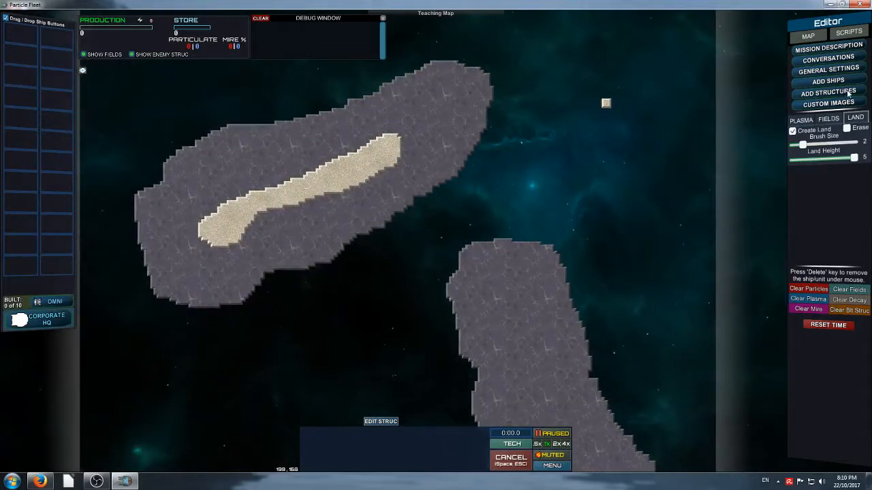
Step: Reopen the general settings and turn off land creation
click(847, 128)
click(824, 70)
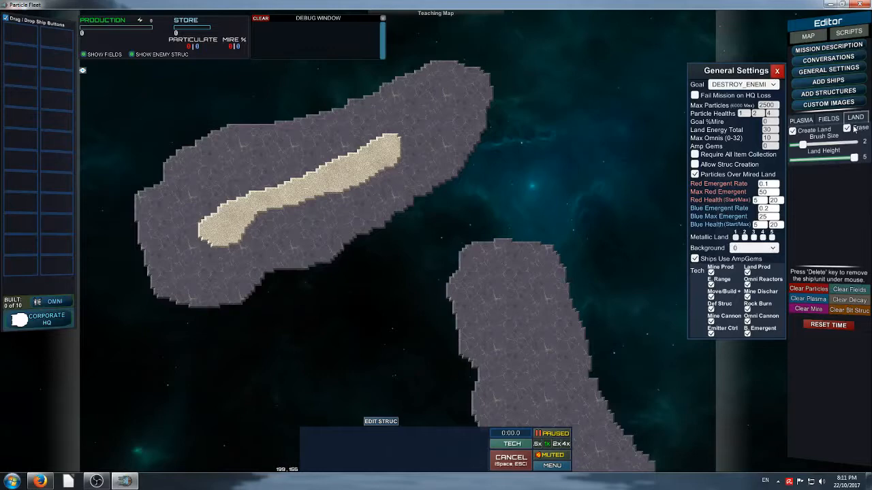
click(792, 130)
Step: Set the map background to 13 and close the general settings
right_drag(476, 349, 454, 217)
scroll(529, 210, down, 5)
right_drag(531, 208, 555, 256)
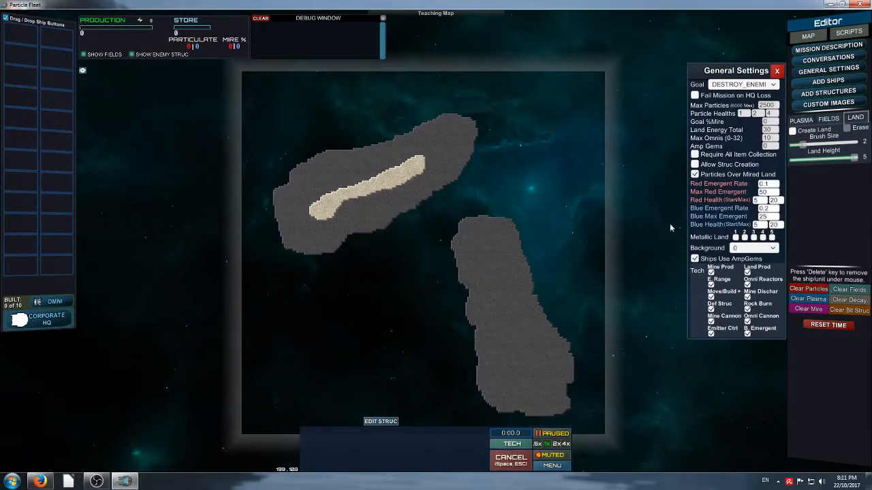
click(766, 248)
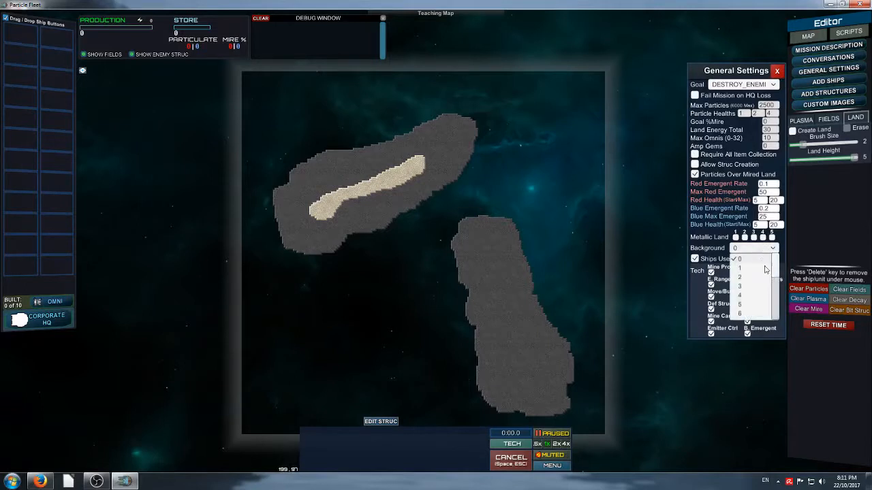
drag(777, 274, 777, 292)
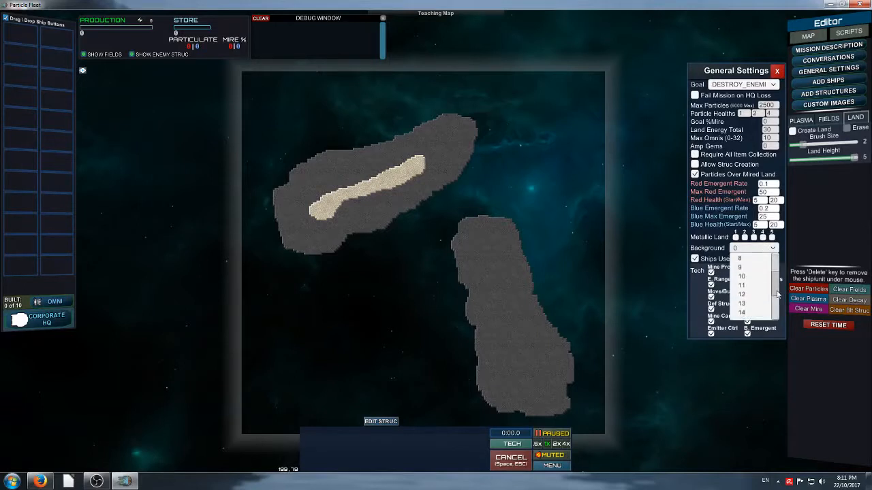
click(742, 303)
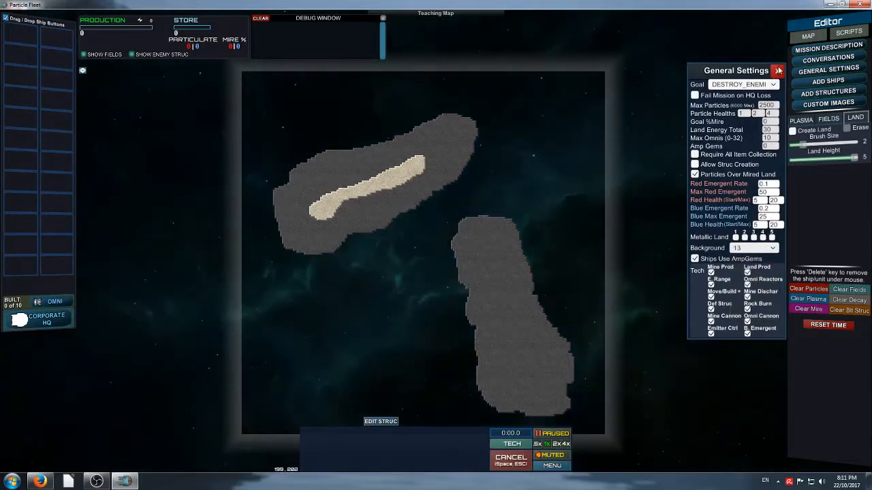
click(777, 71)
Step: Finalize the map with its new settings and return to the editor
click(553, 466)
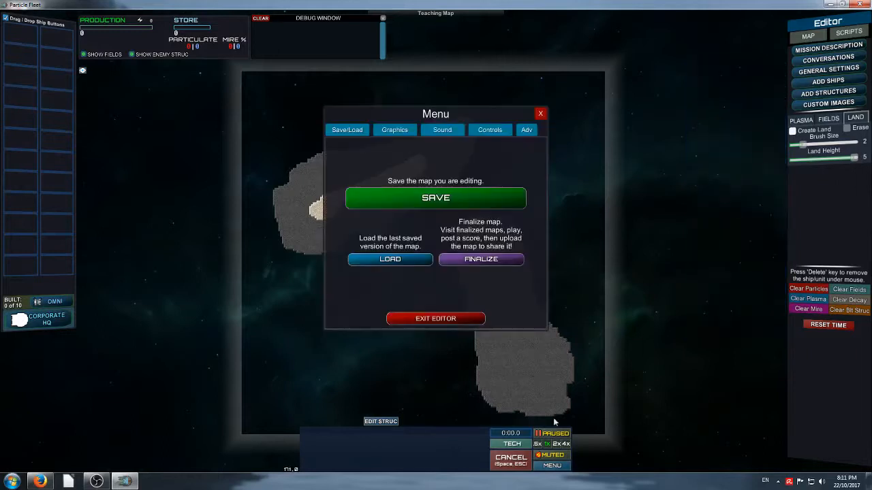
click(486, 261)
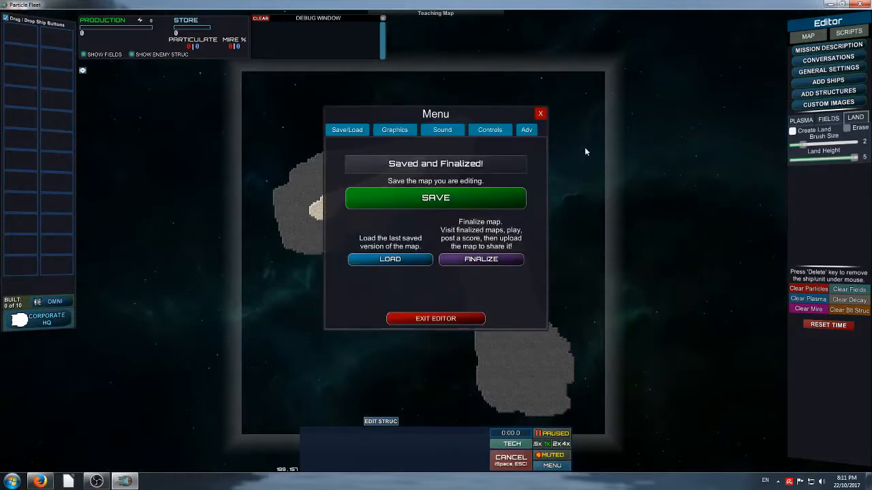
click(540, 113)
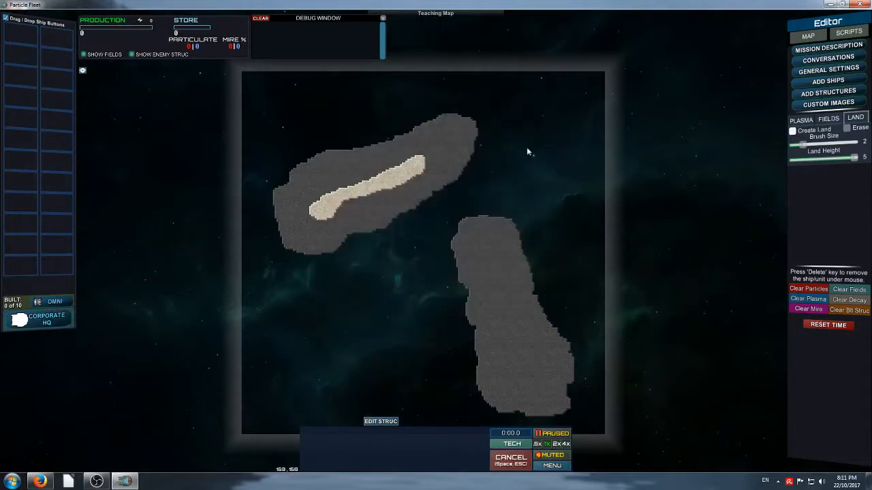
Step: Place an Emitter structure in the empty space below the upper land mass and west of the lower one
scroll(670, 255, up, 3)
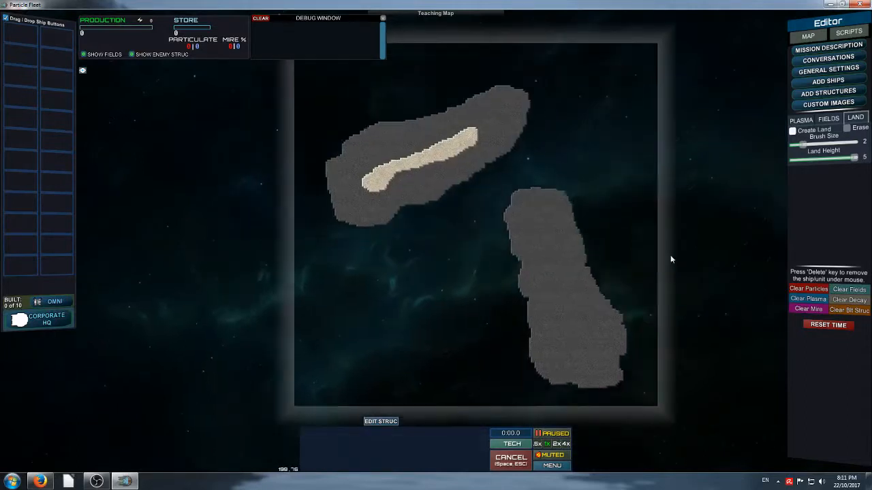
drag(609, 309, 596, 383)
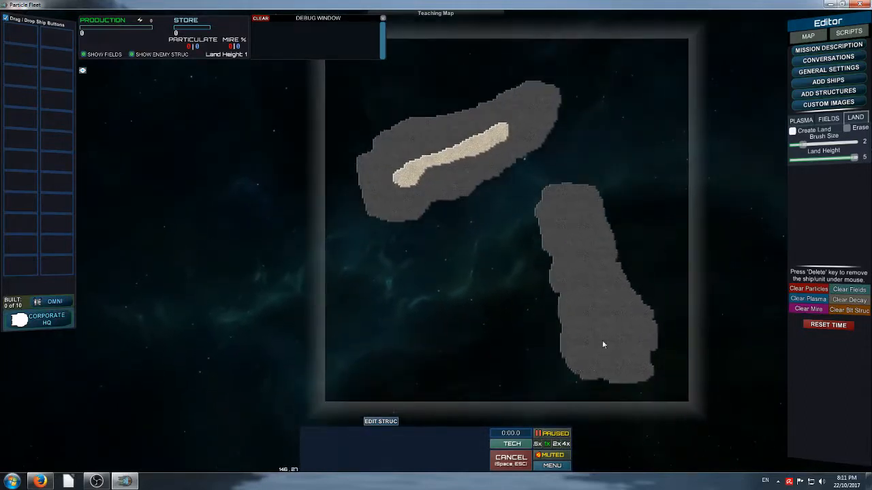
drag(642, 209, 580, 279)
click(810, 96)
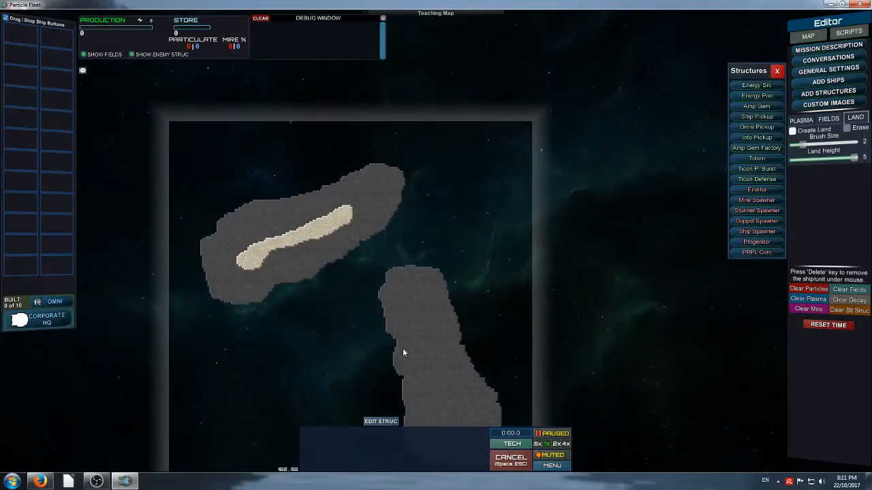
drag(403, 348, 580, 230)
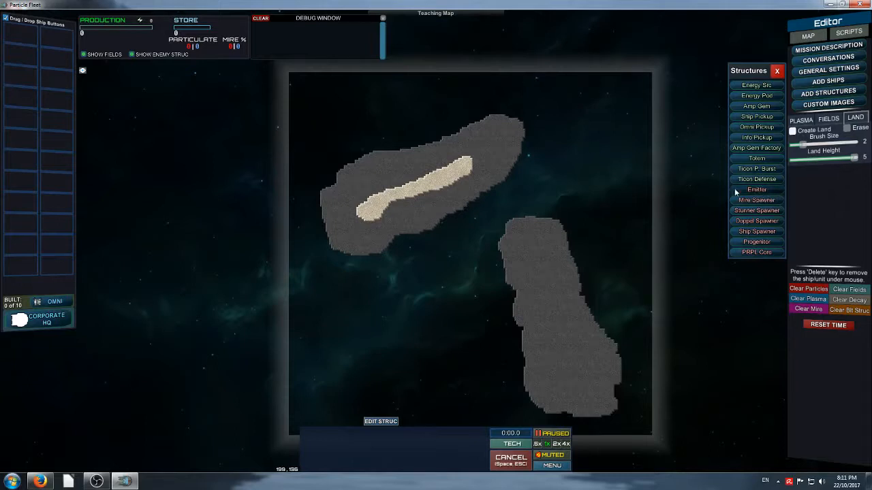
middle_drag(576, 237, 624, 204)
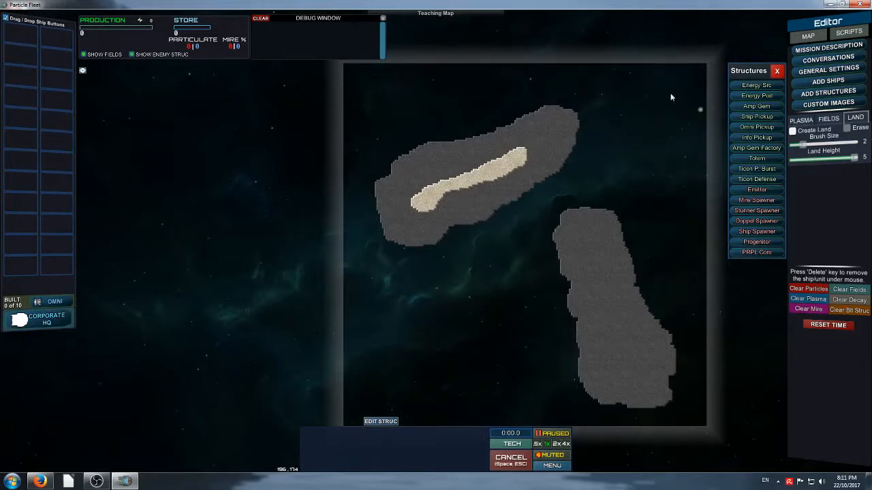
middle_drag(472, 309, 526, 182)
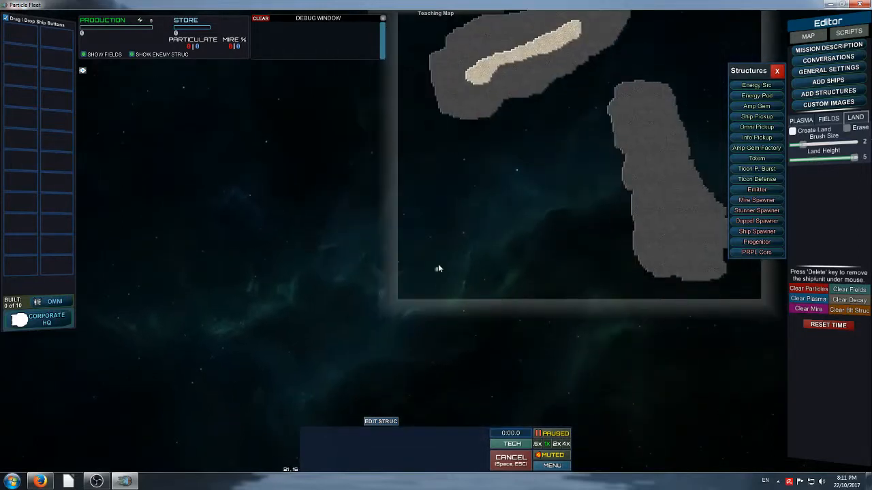
click(494, 213)
scroll(580, 216, up, 3)
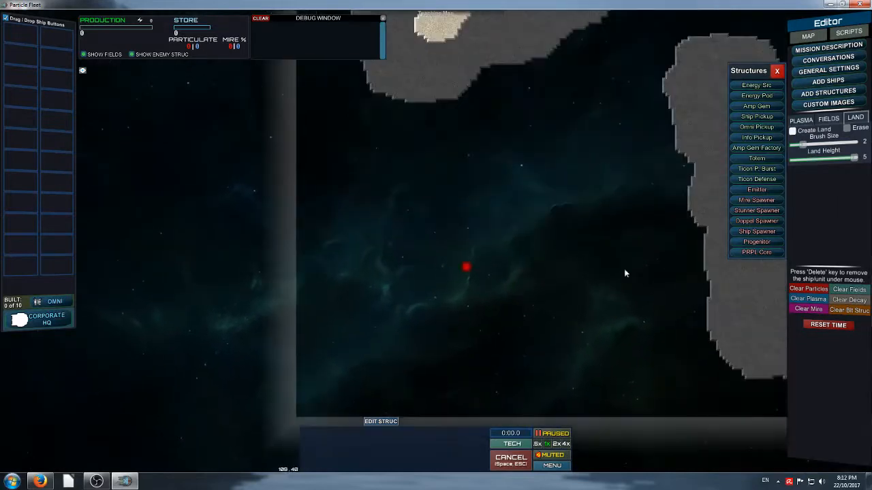
Step: Select the emitter, keep its particles on SOFT and set its Max Lifetime to 201
click(466, 267)
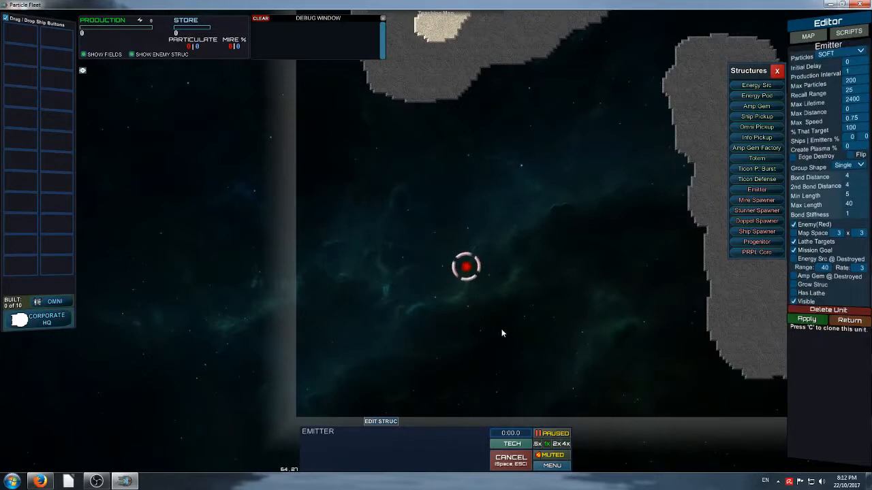
click(831, 56)
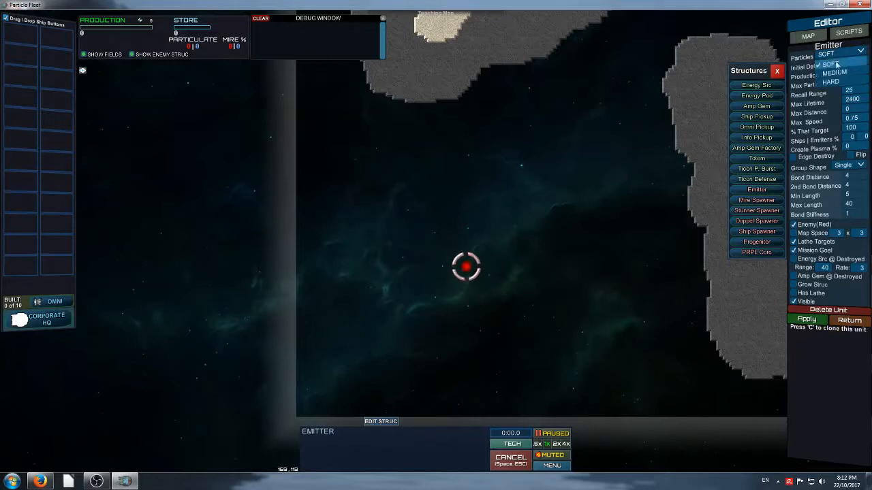
click(843, 64)
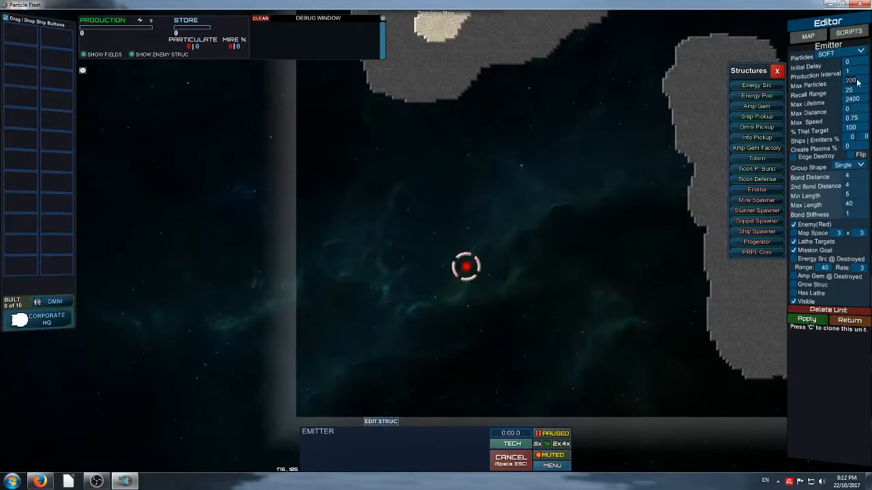
middle_drag(644, 164, 540, 218)
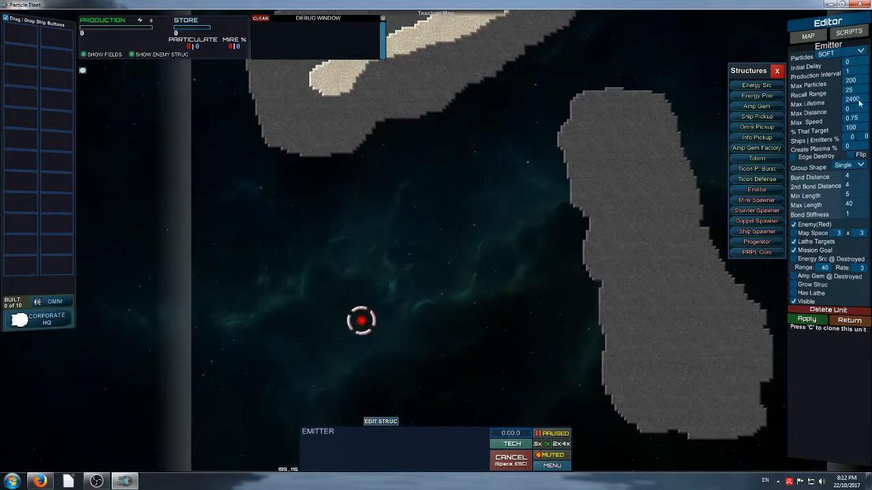
scroll(521, 272, down, 10)
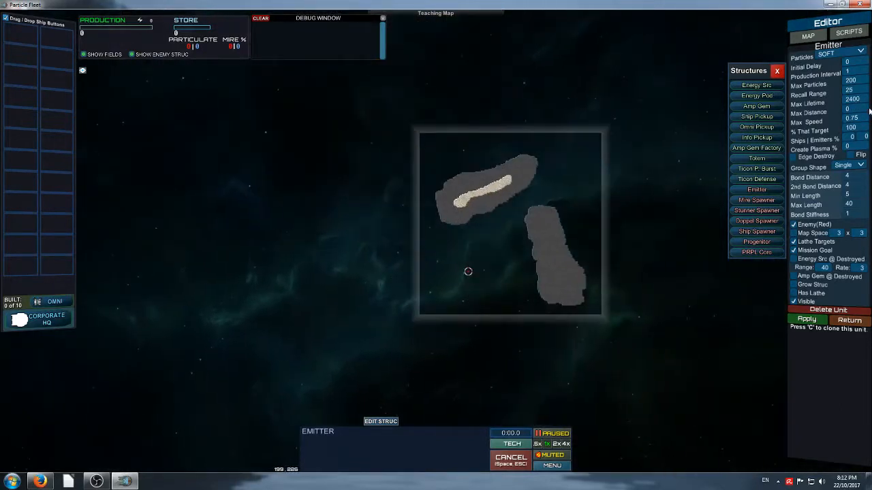
scroll(519, 273, up, 5)
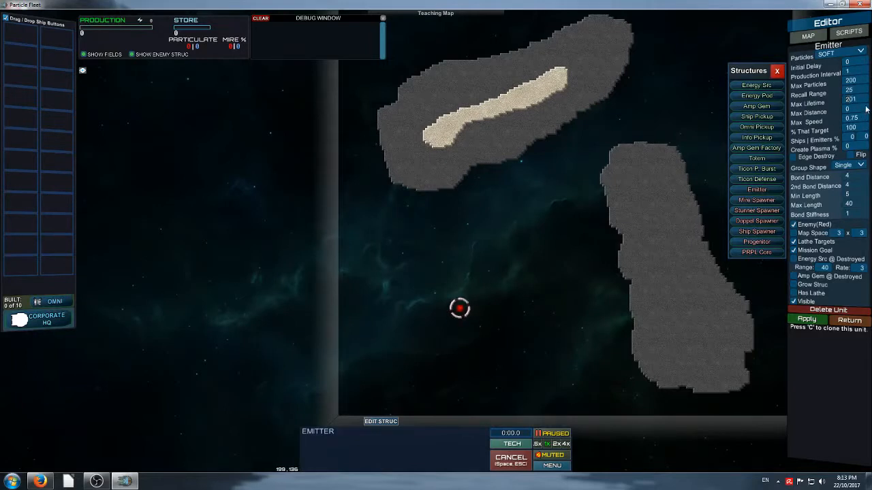
Step: Finalize the map with the emitter's current settings and return to the editor
click(573, 303)
click(557, 467)
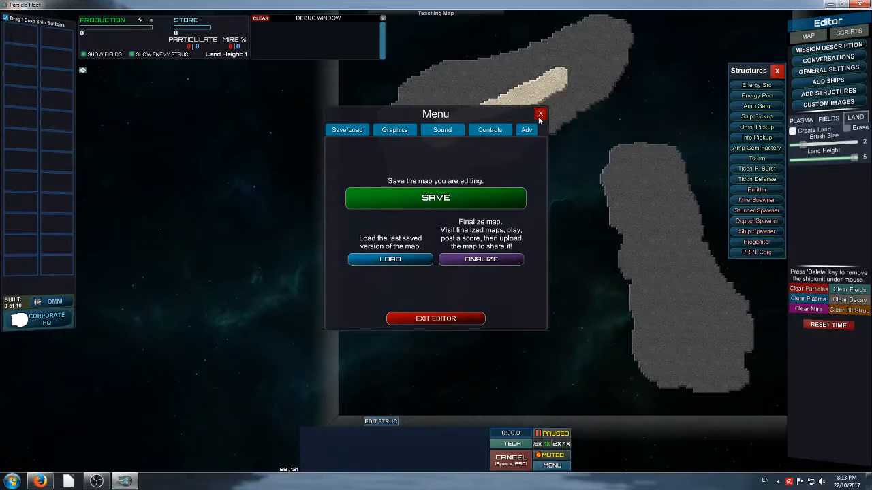
click(458, 260)
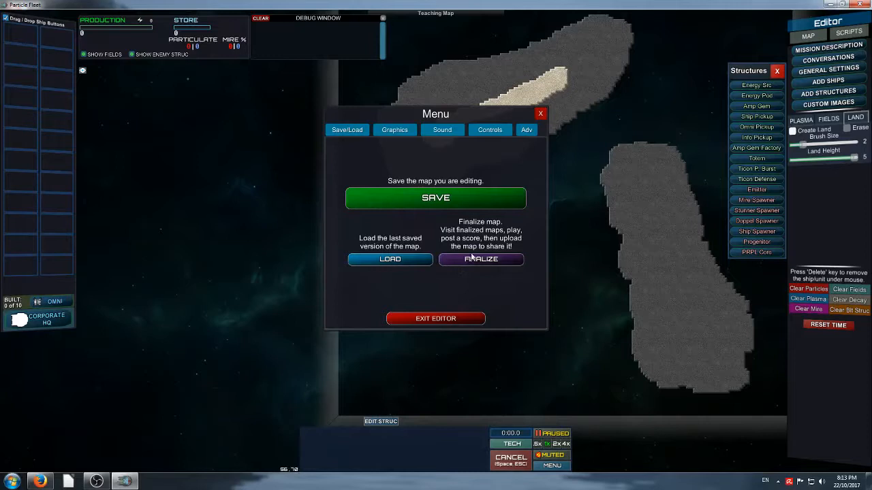
click(540, 113)
Step: Run the simulation, then set the emitter's Max Lifetime to 402 and apply the change
key(space)
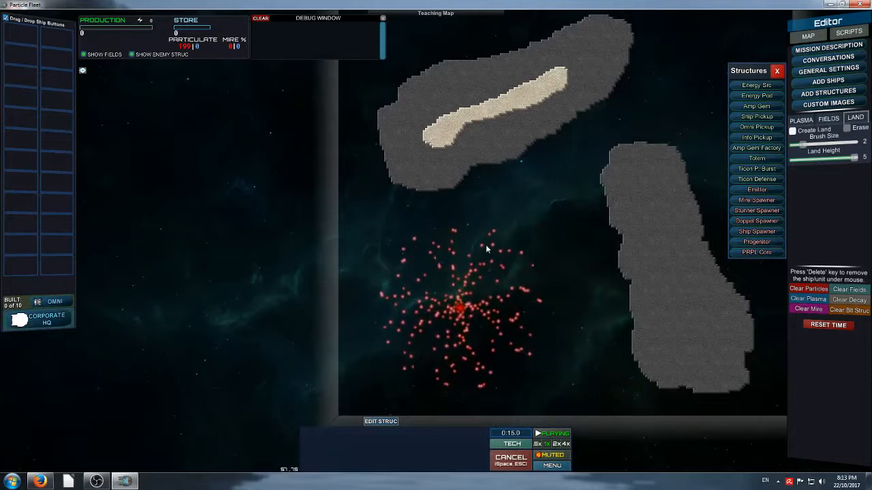
click(460, 307)
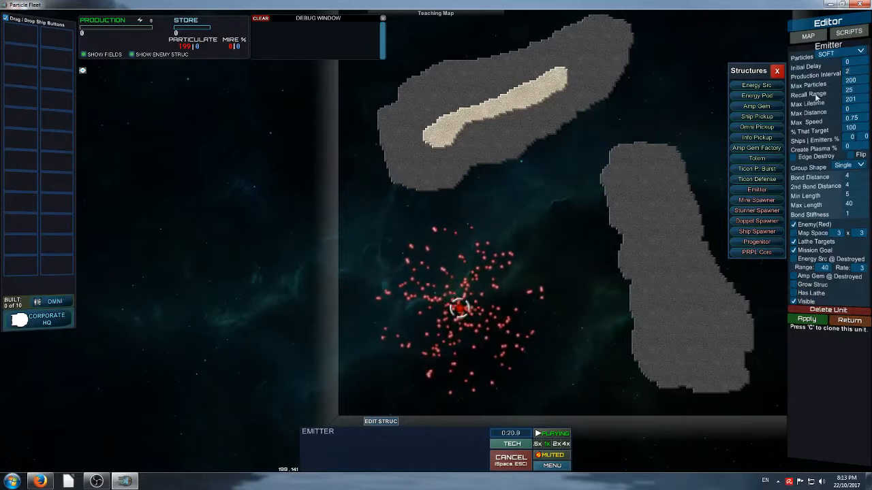
drag(855, 101, 835, 106)
text(4002)
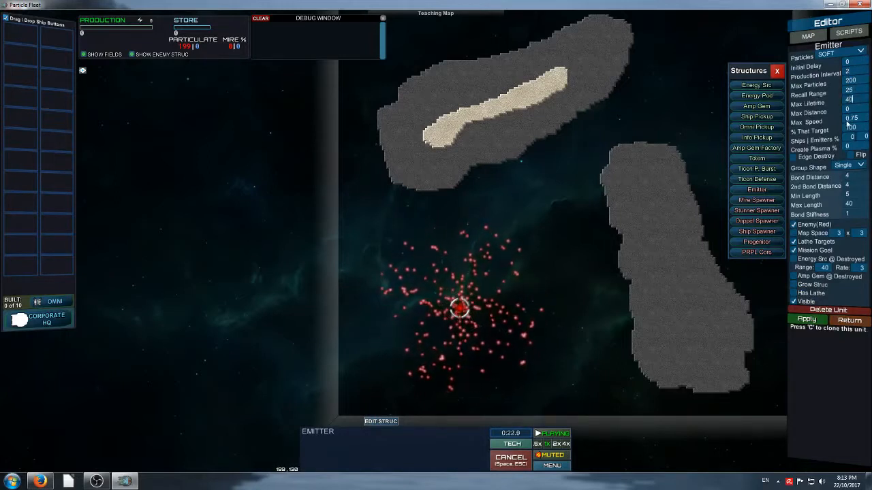
key(BackSpace)
key(BackSpace)
text(2)
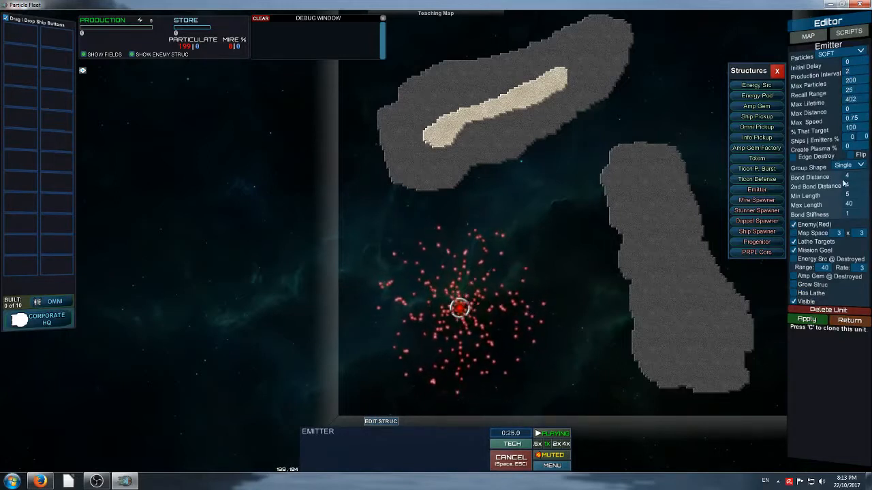
click(808, 321)
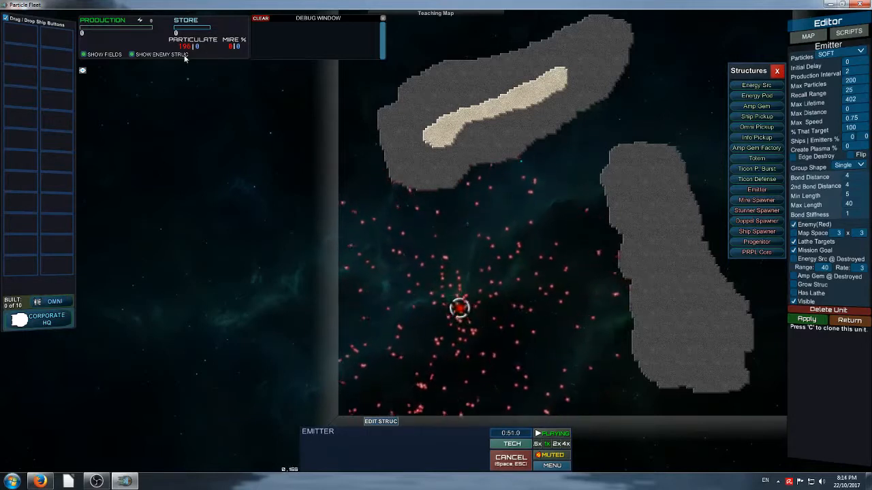
Step: Reload the last saved map and set the emitter's Production Interval to 2, keeping Max Particles at 200, and Max Lifetime to 402
click(549, 465)
click(392, 259)
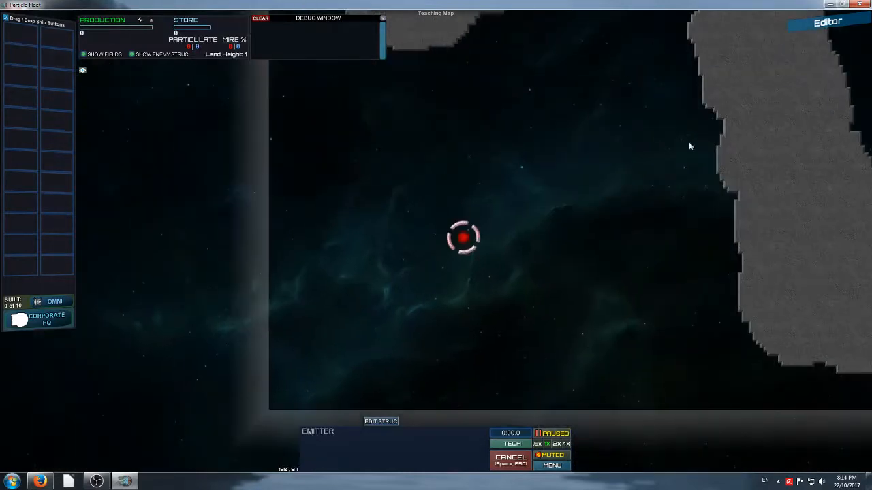
click(832, 26)
click(856, 73)
text(2)
click(856, 80)
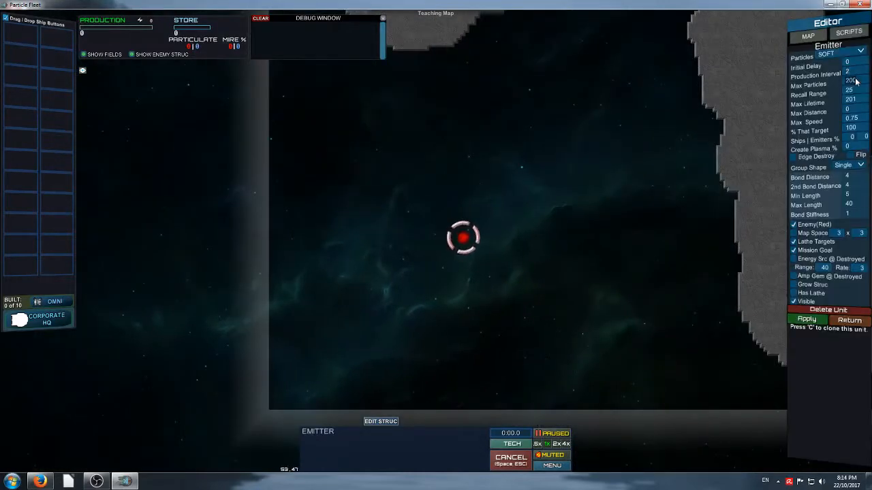
text(400)
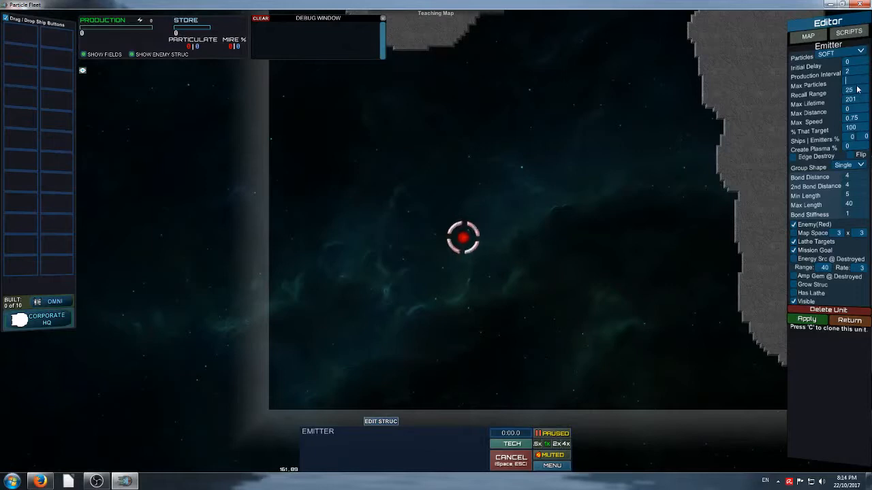
click(858, 99)
text(402)
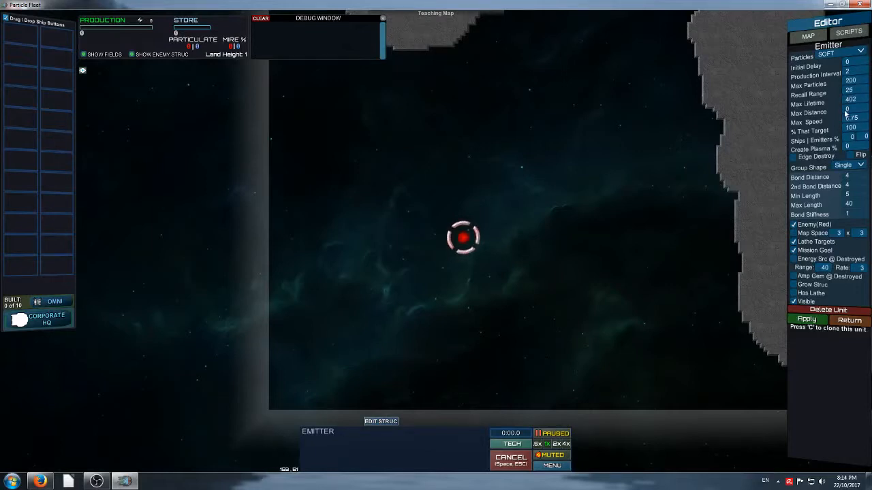
Step: Set the emitter's Max Speed to 1.2 and apply its settings
middle_drag(644, 173, 557, 323)
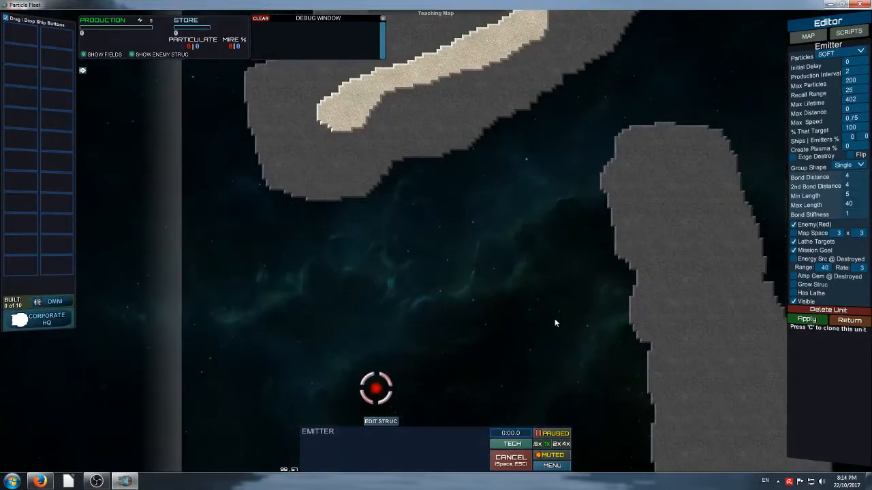
middle_drag(585, 297, 524, 297)
middle_drag(600, 324, 639, 297)
mouse_move(675, 217)
middle_down()
mouse_move(632, 302)
mouse_move(491, 377)
middle_up()
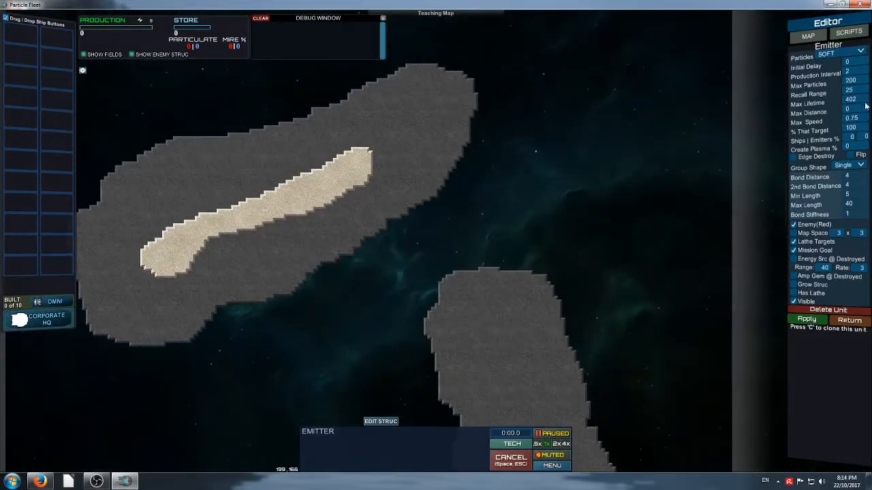
middle_drag(595, 258, 743, 129)
middle_drag(597, 295, 697, 159)
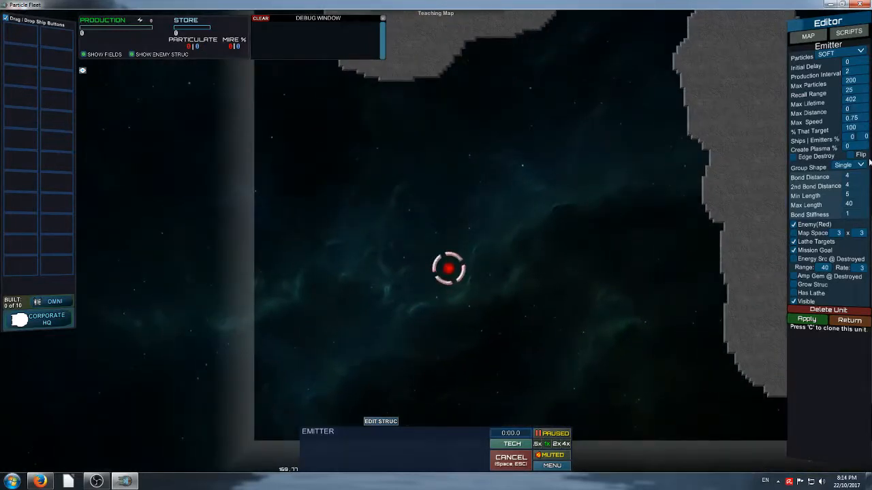
middle_drag(721, 246, 739, 281)
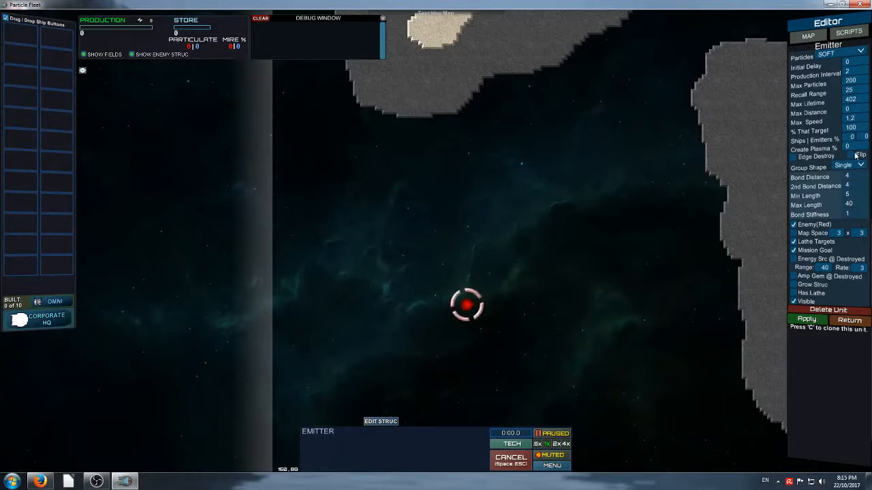
click(804, 320)
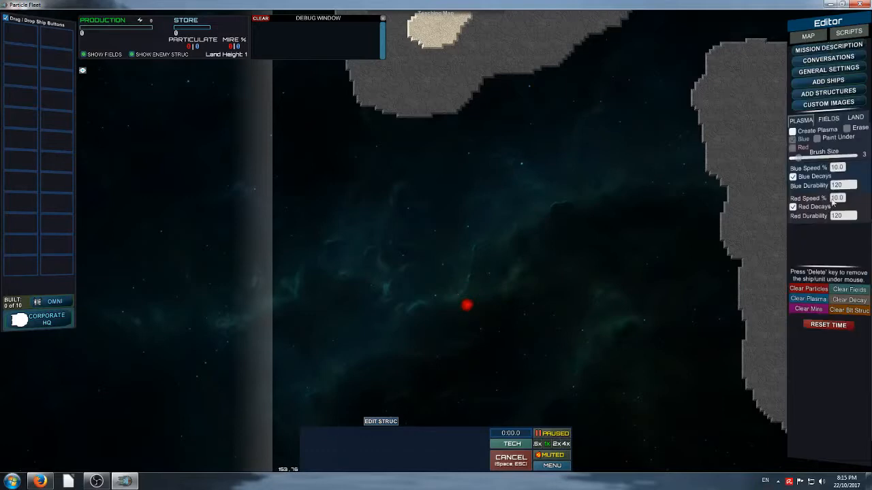
Step: Browse the custom and stock ships and add the stock Lathe to the mission inventory
middle_drag(594, 139, 401, 194)
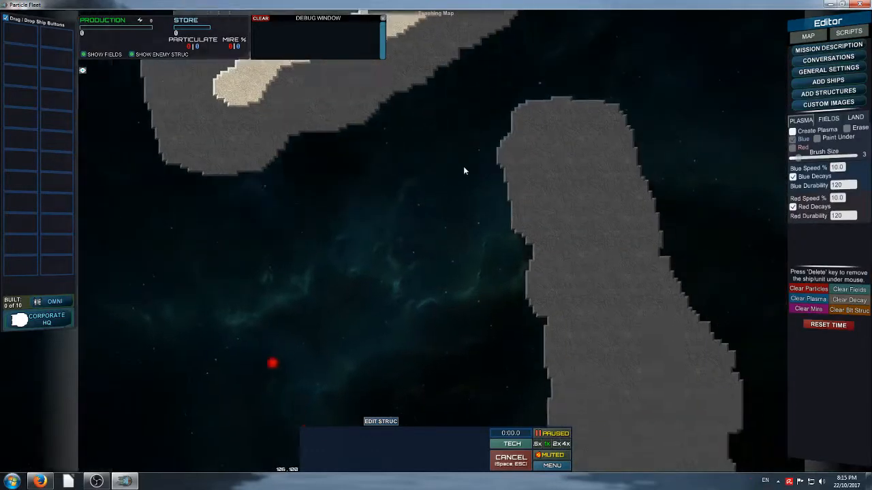
scroll(465, 169, down, 4)
middle_drag(446, 165, 464, 205)
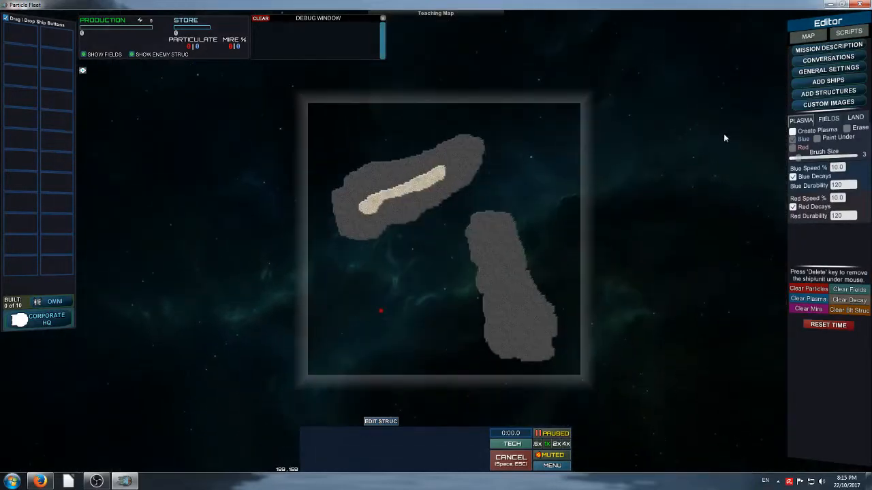
click(819, 83)
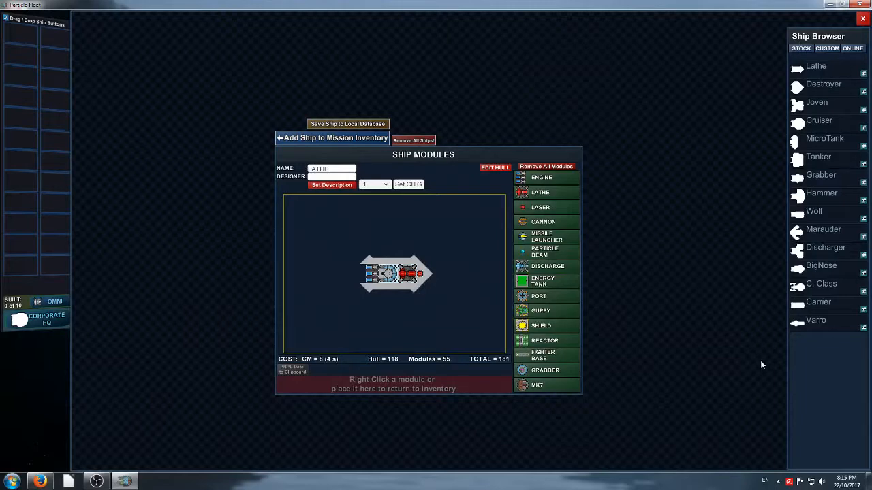
click(825, 50)
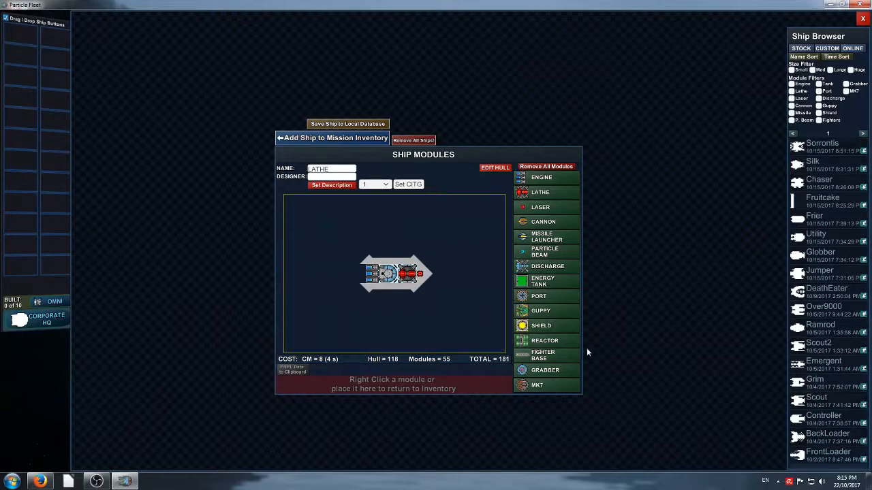
click(802, 49)
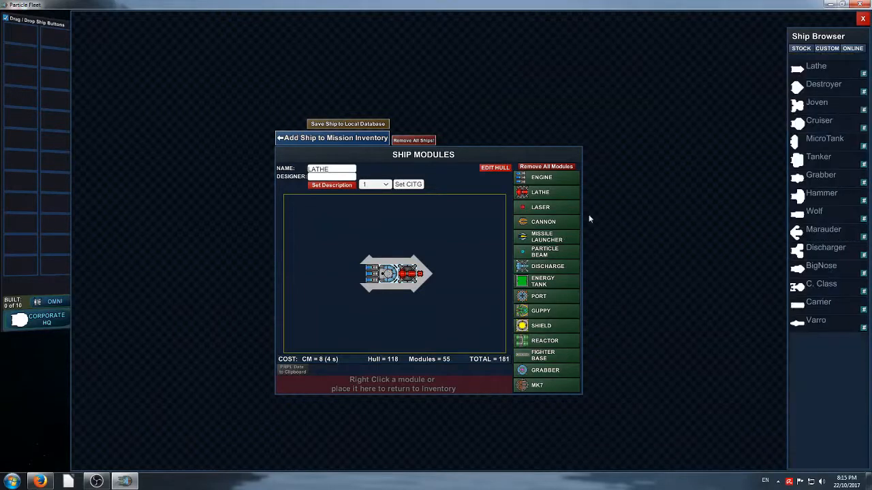
click(308, 139)
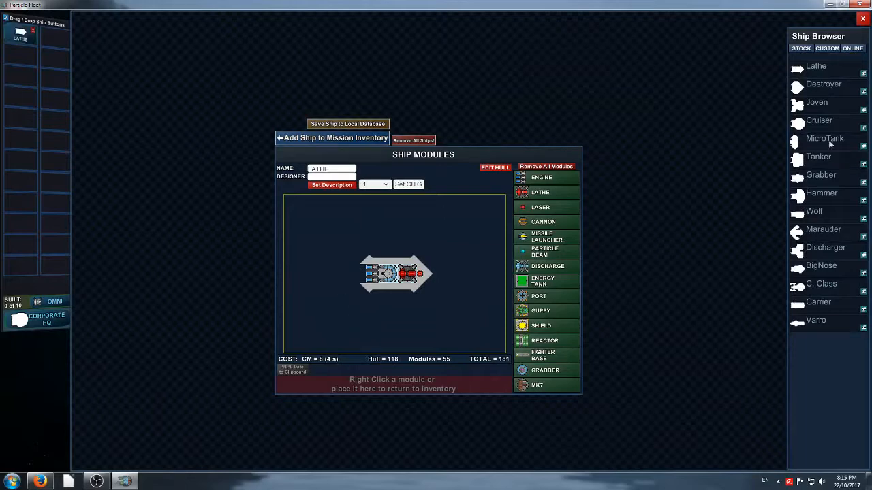
Step: Add the stock Joven ship to the mission inventory twice and return to the map
click(818, 103)
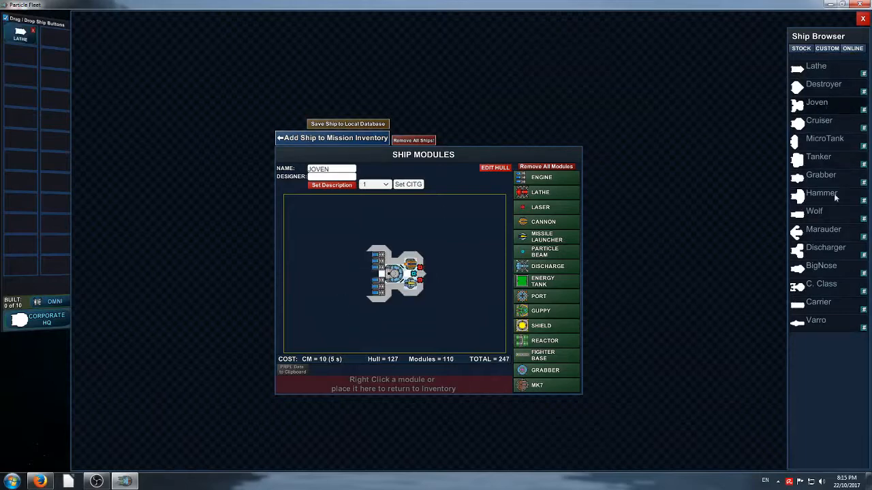
click(334, 139)
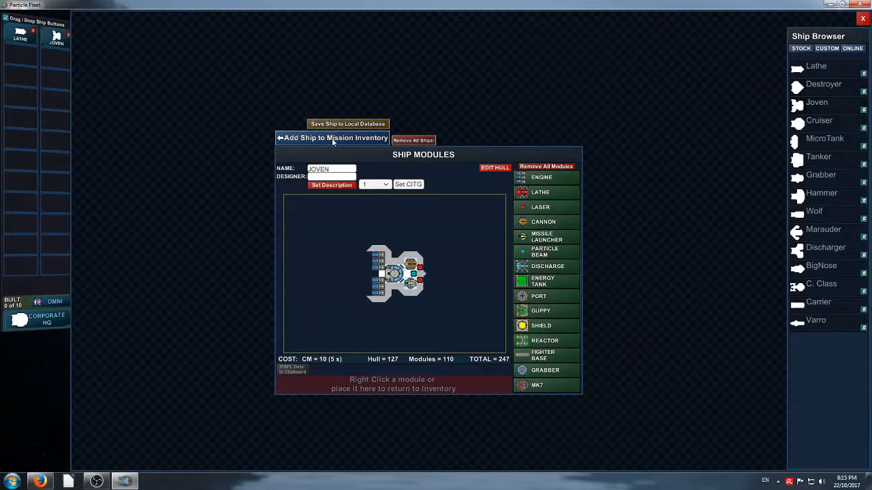
click(334, 139)
click(862, 19)
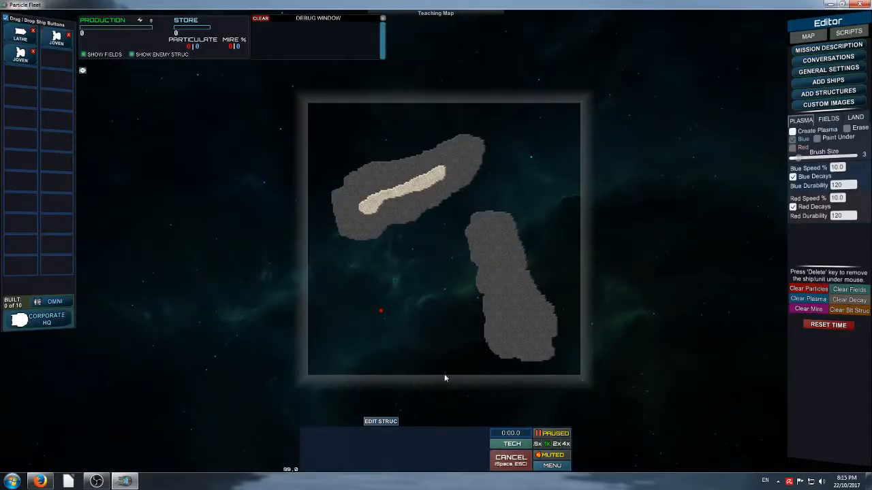
Step: Finalize the map with the added ships and close the menu
click(563, 466)
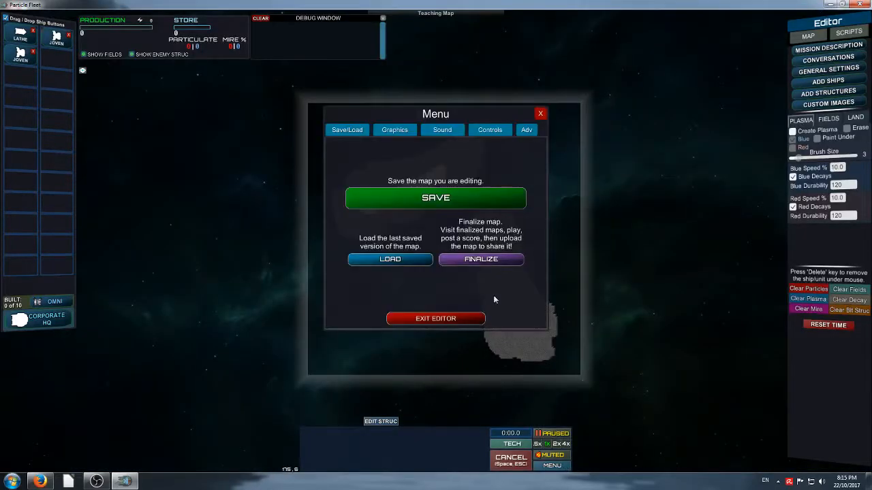
click(476, 262)
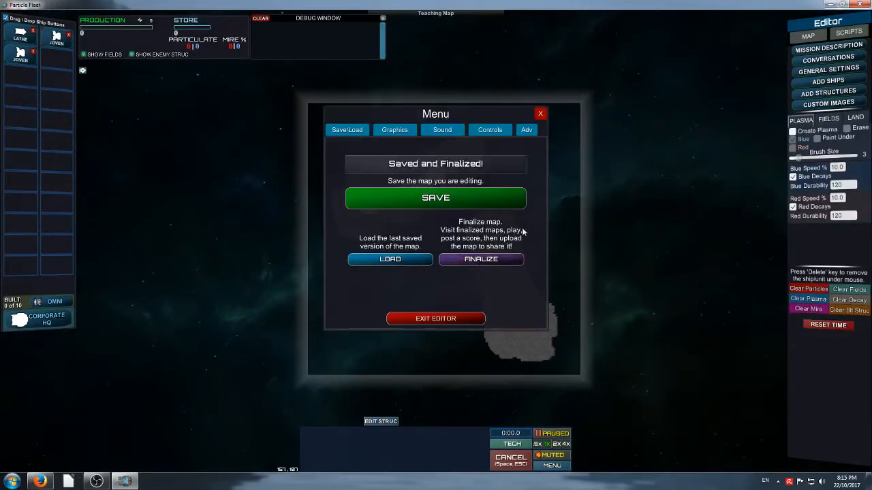
click(542, 113)
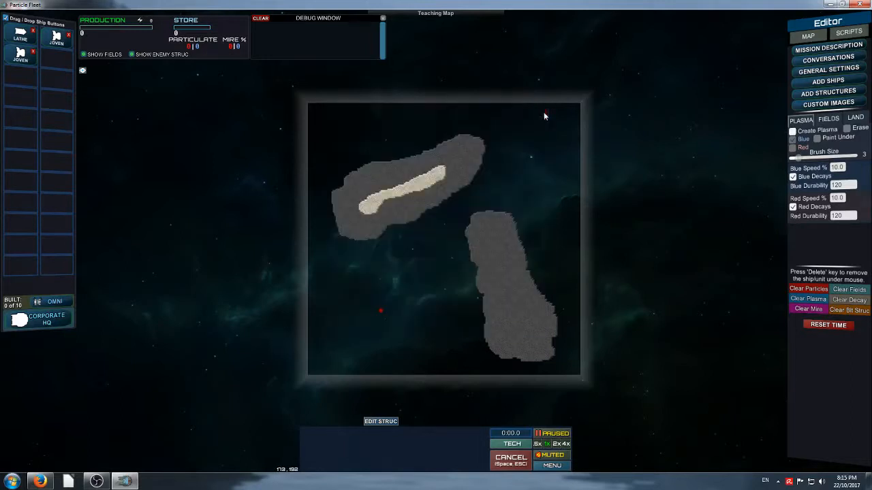
Step: Place three energy sources: in the northeast empty space, on the upper land's southwest end and on the lower land's southern part
click(813, 94)
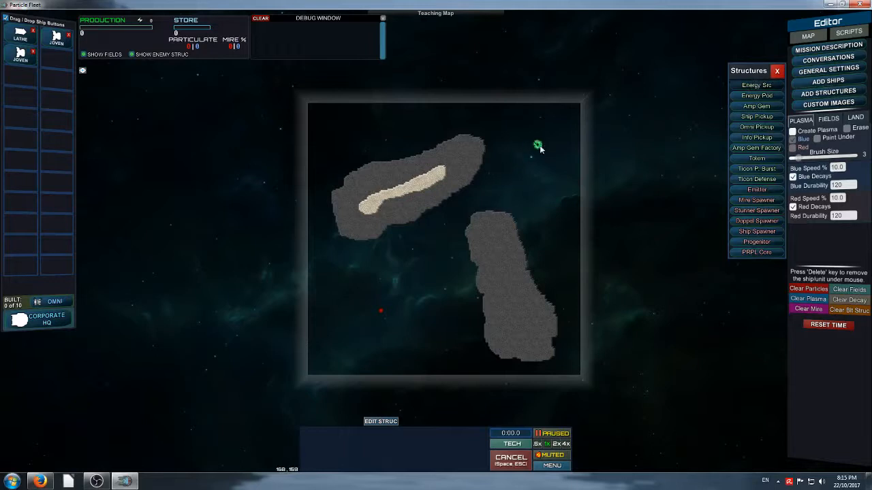
middle_drag(540, 149, 549, 224)
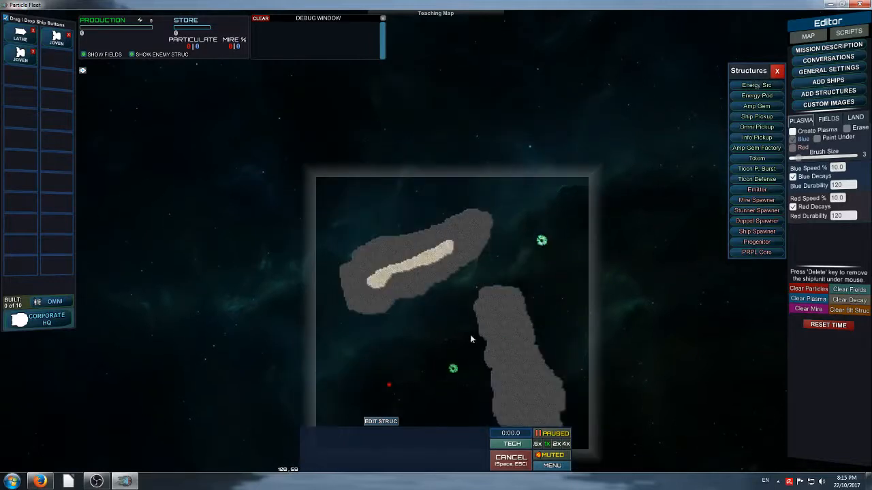
middle_drag(470, 336, 500, 252)
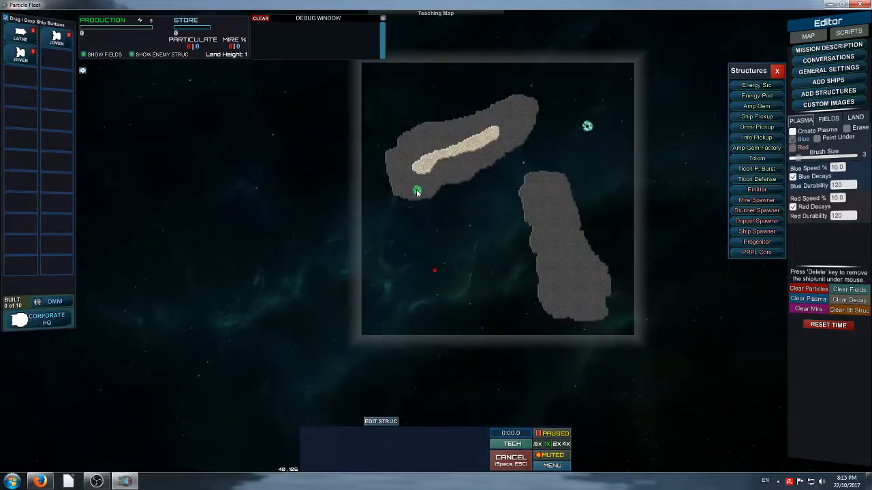
middle_drag(549, 236, 516, 247)
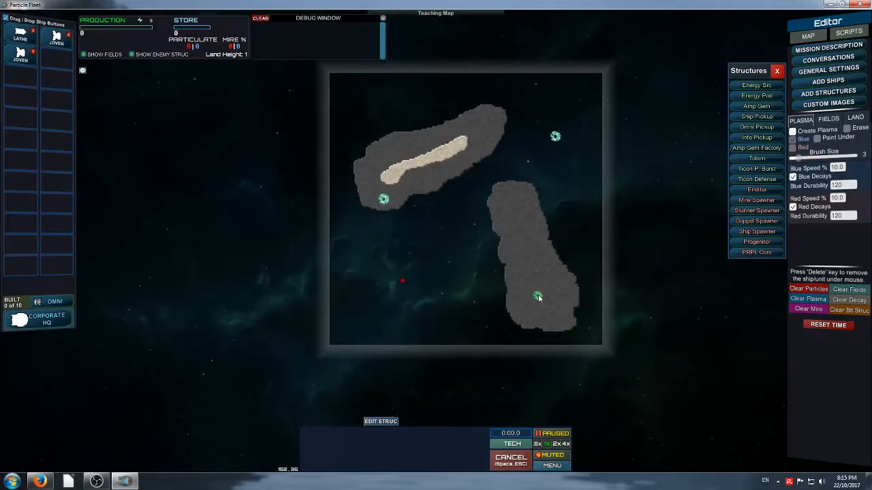
click(543, 299)
scroll(534, 241, up, 4)
middle_drag(546, 218, 580, 247)
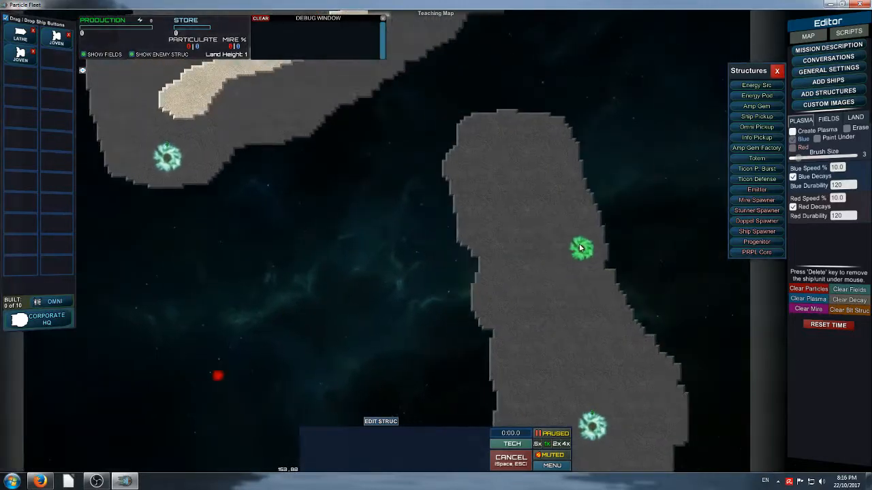
right_click(581, 245)
Step: Select the energy source in the northeast empty space and examine its settings and range circle
middle_drag(591, 194, 486, 376)
click(529, 177)
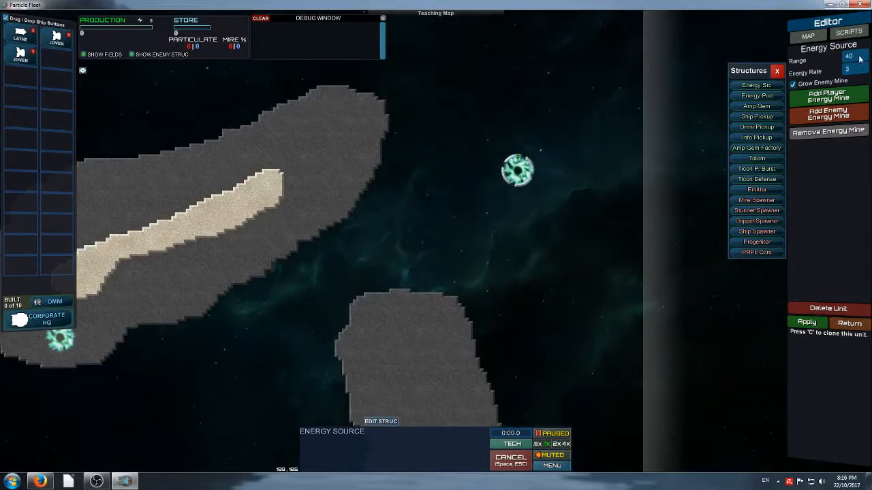
mouse_move(513, 177)
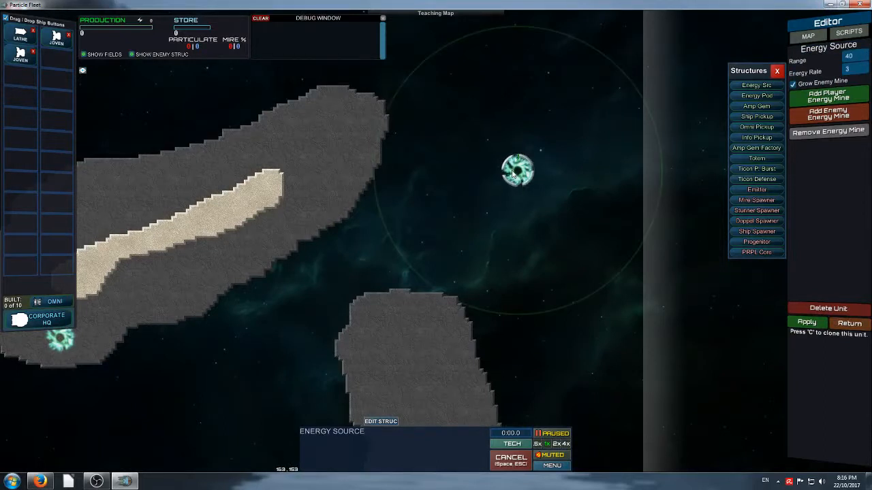
Step: Set the northeast energy source's energy rate to 7 and its range to 55, and apply the settings
click(849, 69)
text(5)
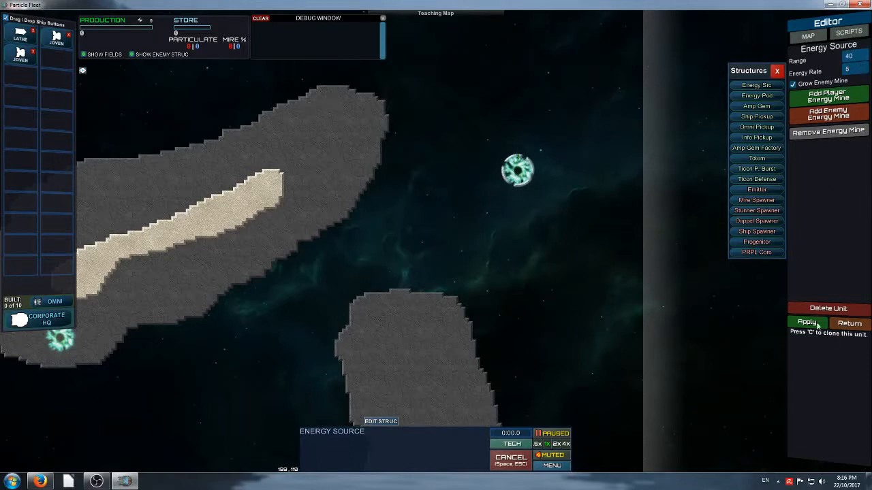
click(849, 69)
text(7)
middle_drag(536, 198, 614, 306)
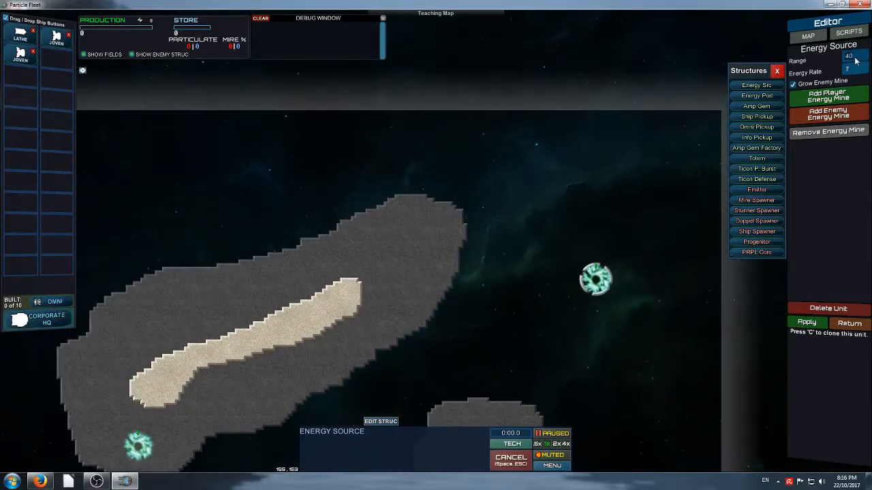
text(55)
click(818, 325)
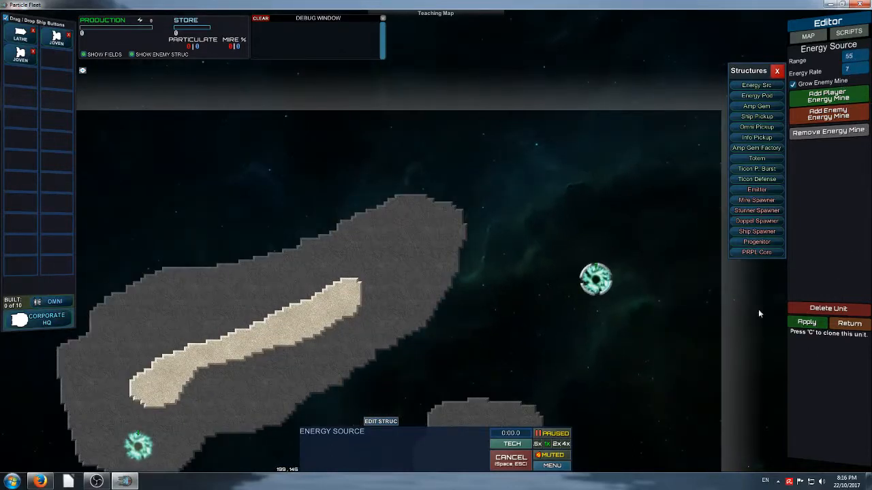
Step: Add a player energy mine to the northeast energy source
middle_drag(567, 319, 471, 226)
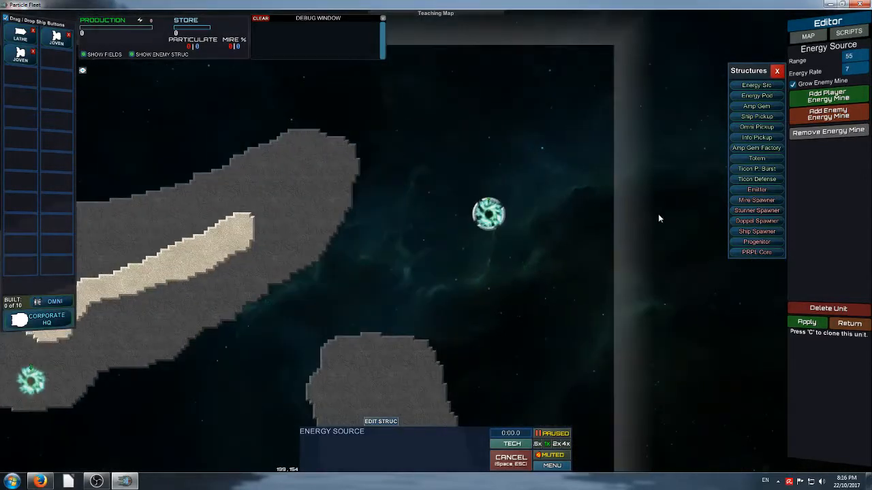
middle_drag(658, 214, 719, 185)
click(806, 324)
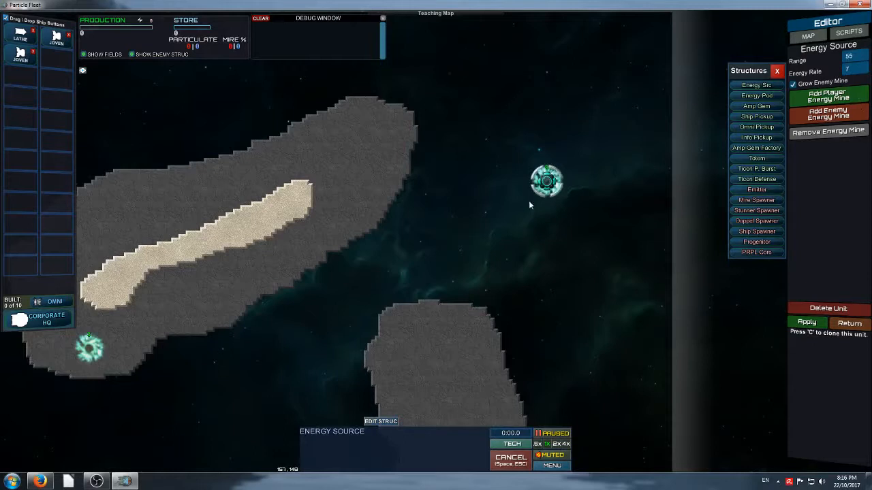
Step: Add enemy energy mines to the energy sources on the upper land's southwest end and the lower land's southern part
middle_drag(310, 316, 461, 306)
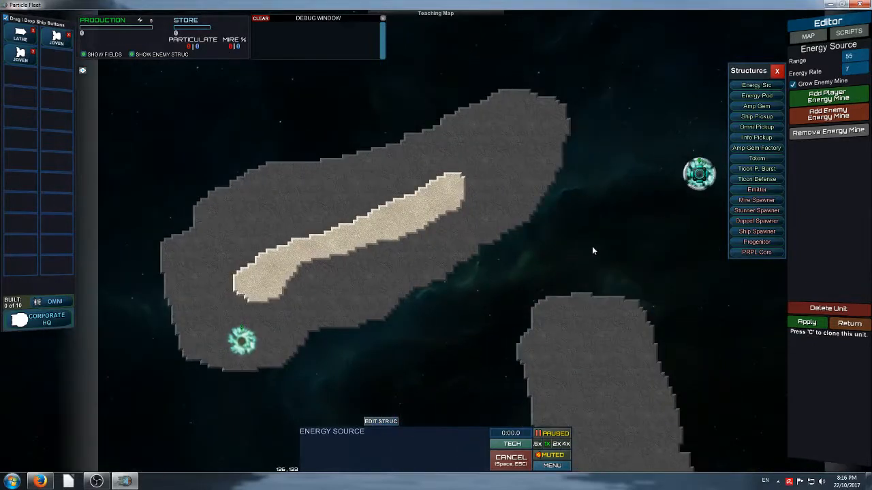
middle_drag(589, 228, 588, 190)
click(285, 261)
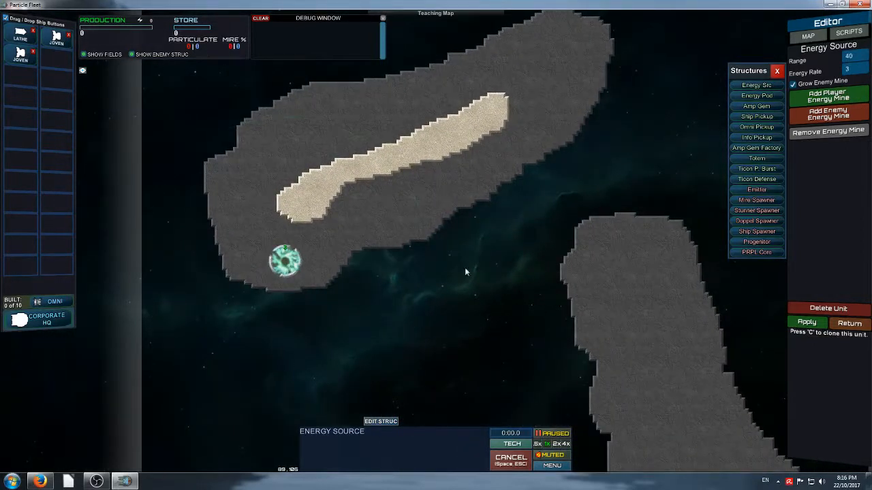
click(829, 116)
middle_drag(515, 356, 355, 209)
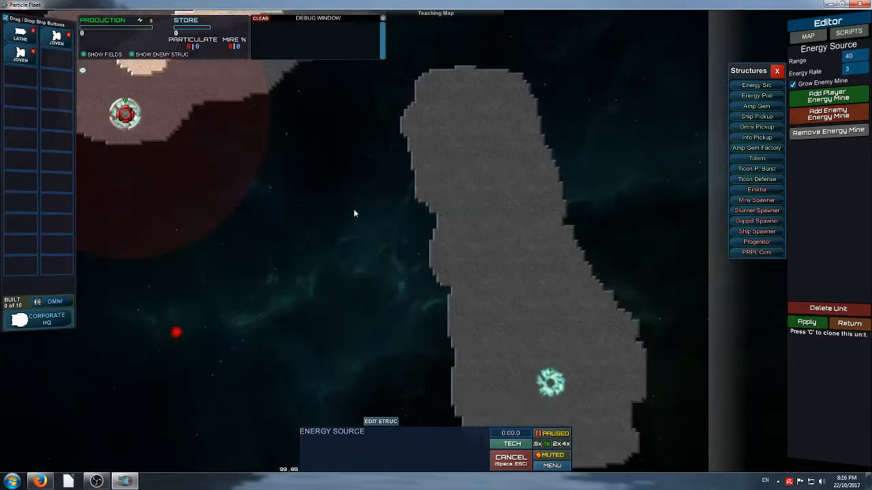
click(828, 114)
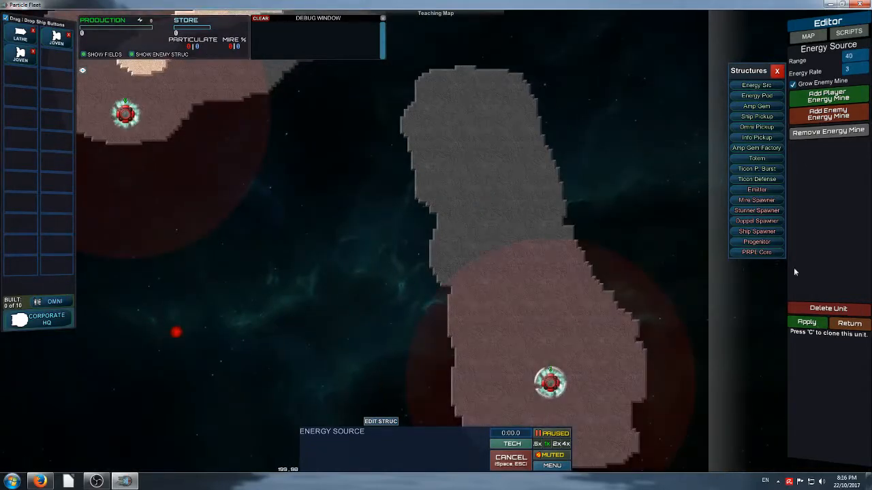
middle_drag(485, 280, 604, 365)
middle_drag(499, 243, 585, 316)
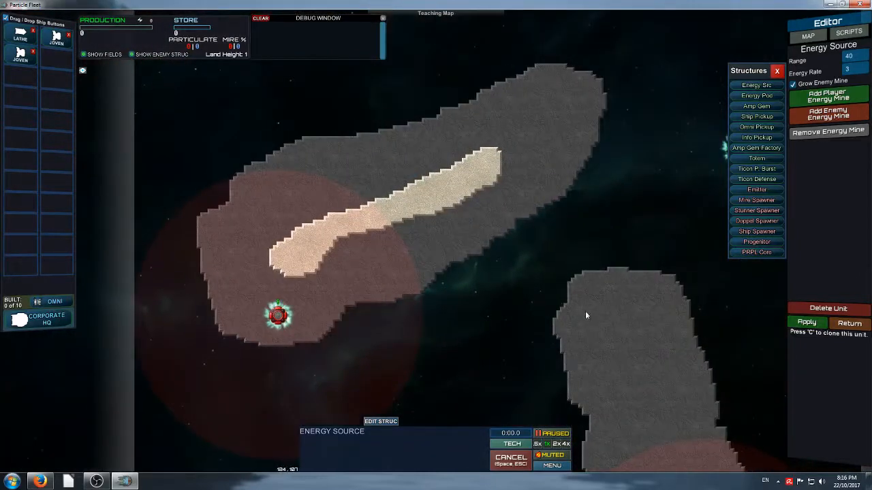
click(575, 258)
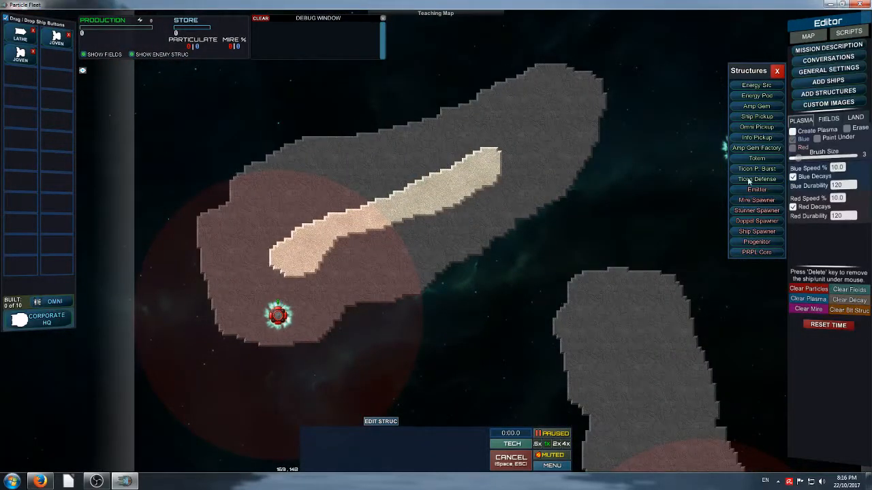
Step: Finalize the map with the configured energy mines and exit the editor
middle_drag(611, 181, 674, 252)
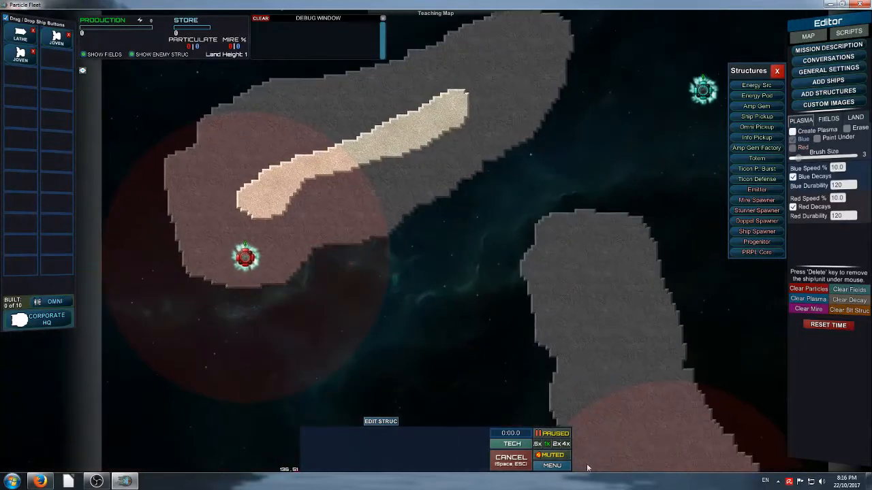
click(553, 466)
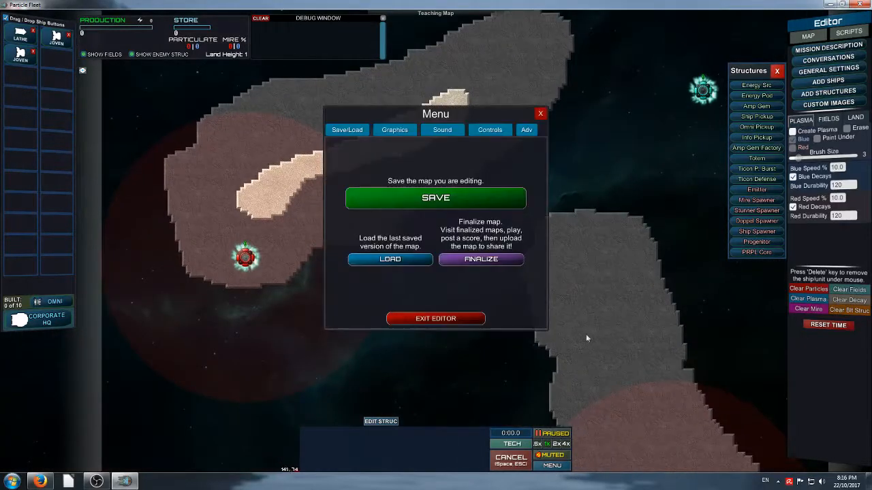
click(472, 261)
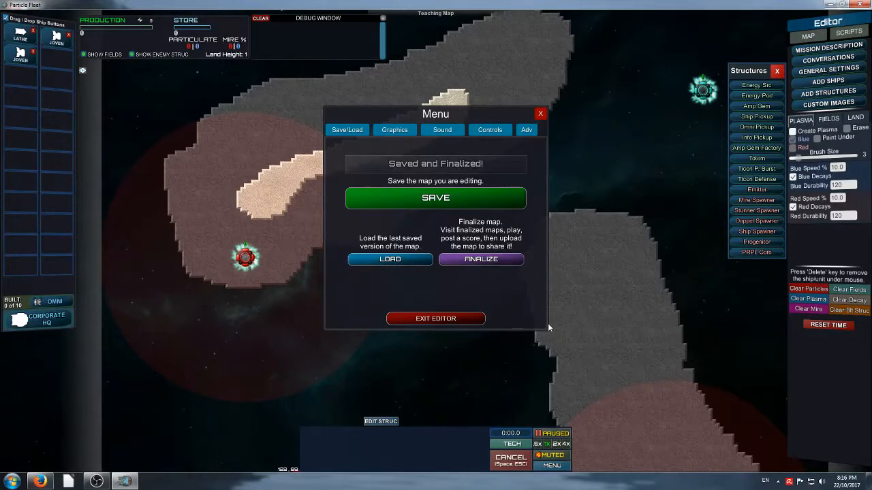
click(463, 318)
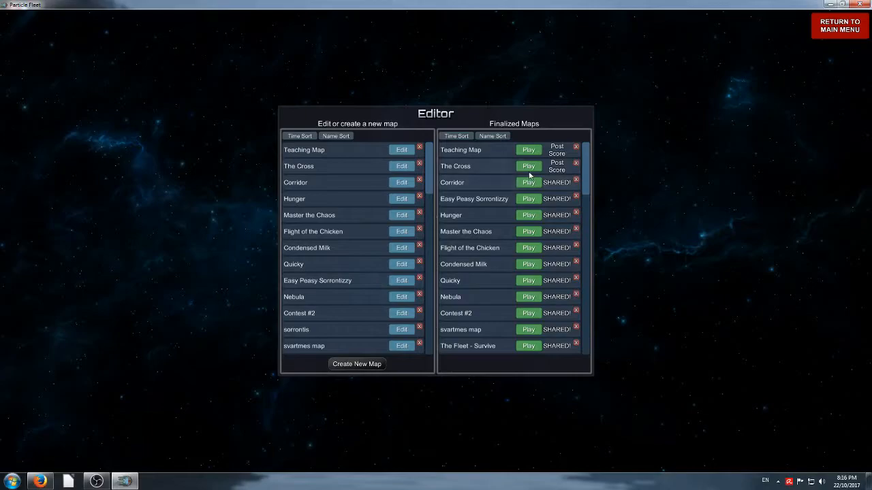
Step: Play the finalized Teaching Map and launch the mission with the default fleet
click(523, 153)
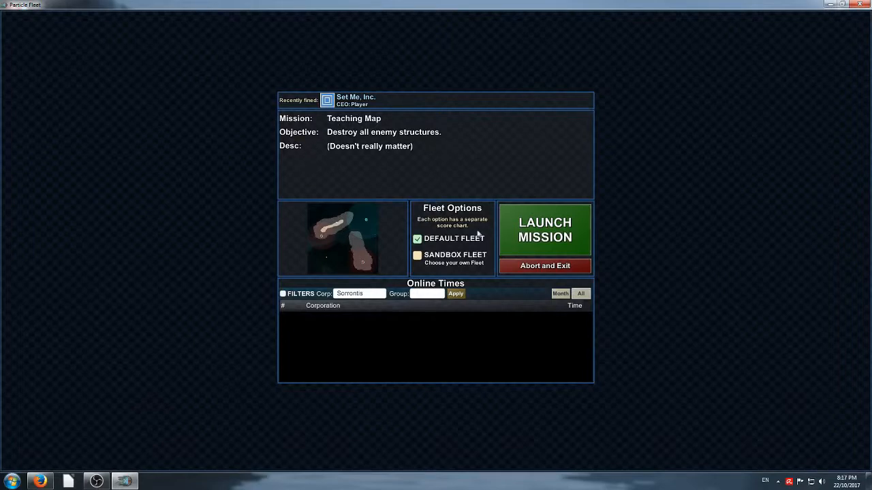
click(534, 227)
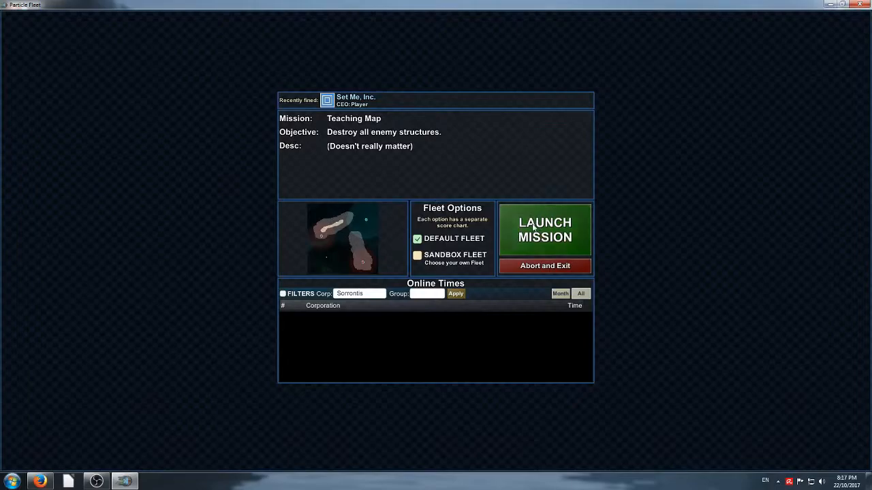
scroll(633, 181, up, 2)
middle_drag(633, 181, 623, 331)
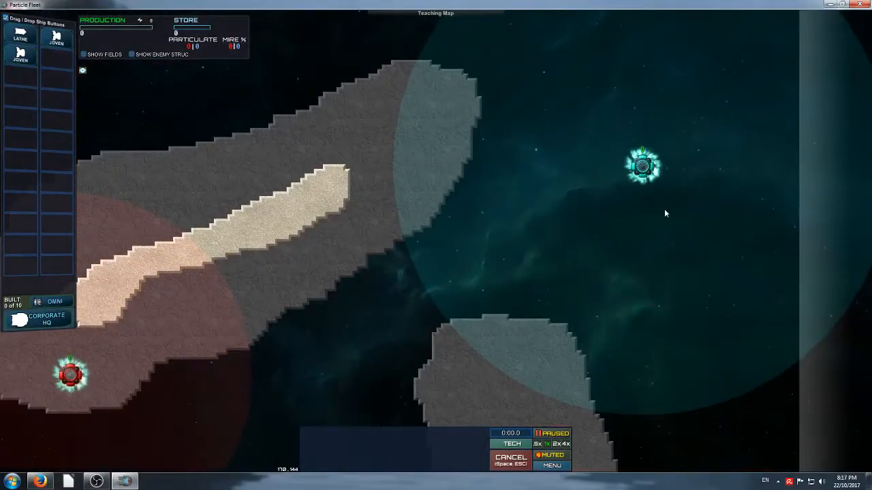
Step: Deploy the Corporate HQ in the space just southwest of the upper land, beside the enemy energy mine
click(60, 323)
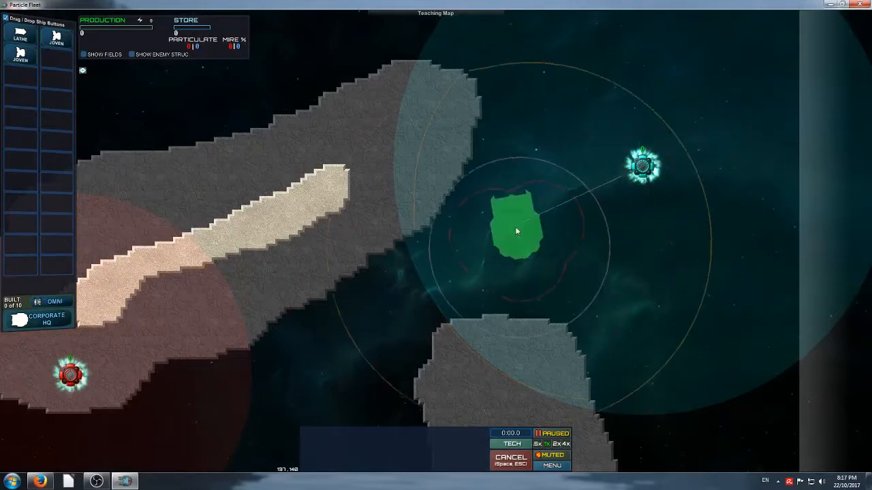
middle_drag(631, 320, 384, 254)
middle_drag(267, 196, 590, 211)
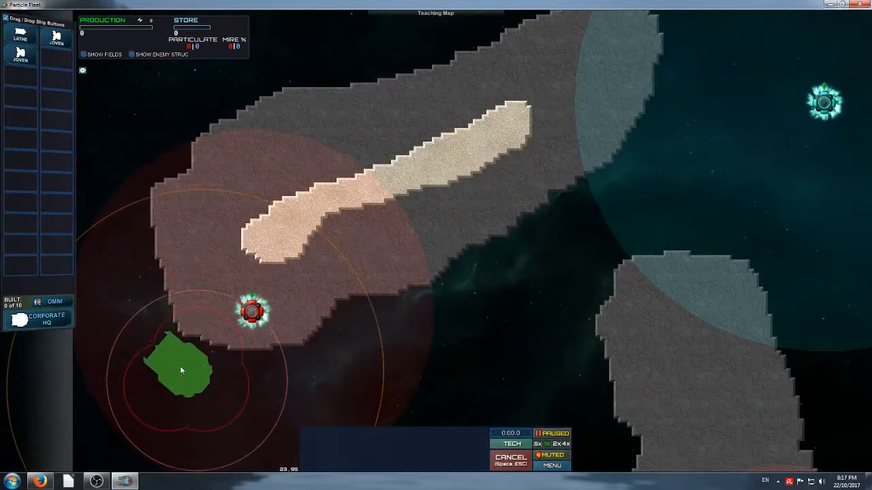
click(180, 366)
middle_drag(328, 161, 79, 118)
Step: Deploy both Joven ships and the Lathe southwest of the player energy mine, inside its field
click(20, 55)
middle_drag(464, 48, 391, 205)
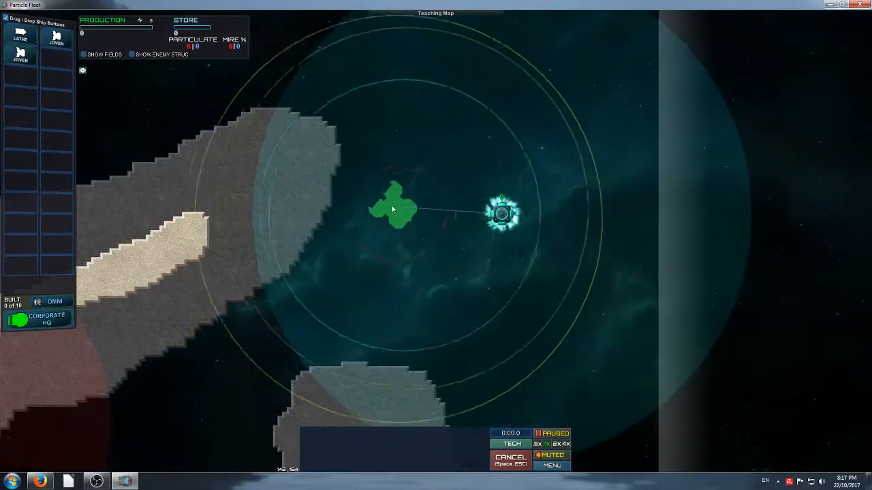
click(368, 250)
click(56, 37)
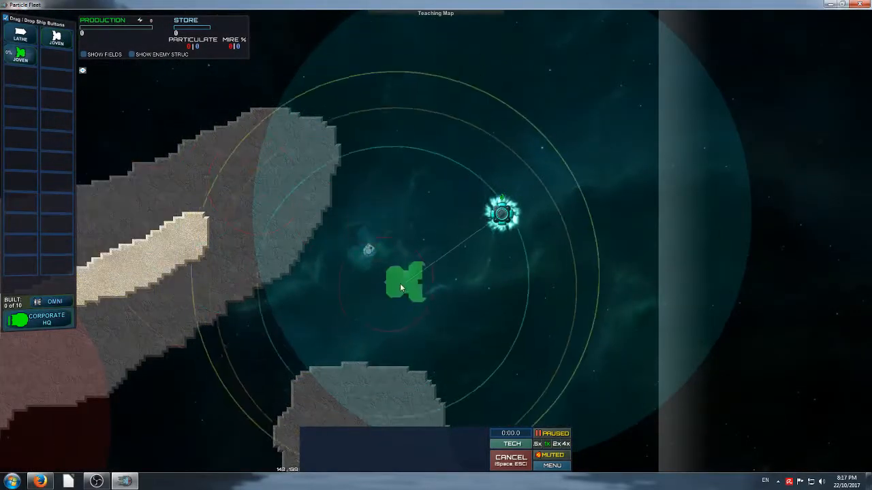
click(392, 301)
click(30, 35)
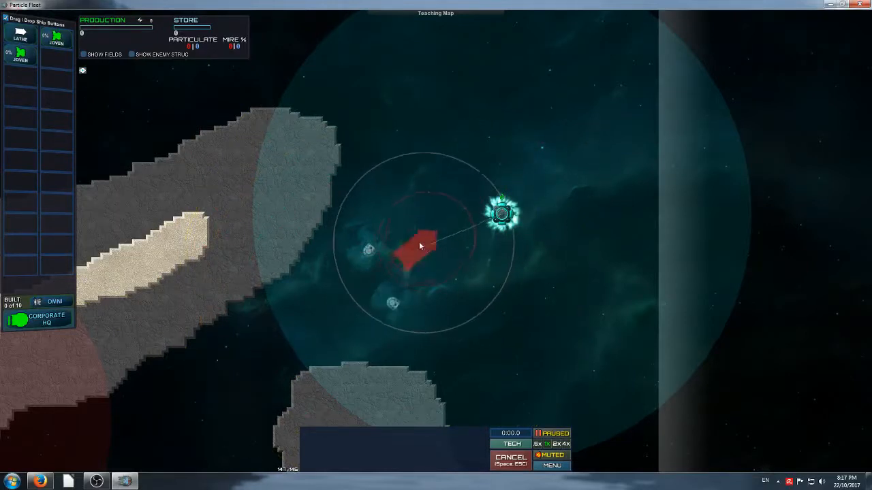
click(416, 264)
middle_drag(308, 220, 477, 129)
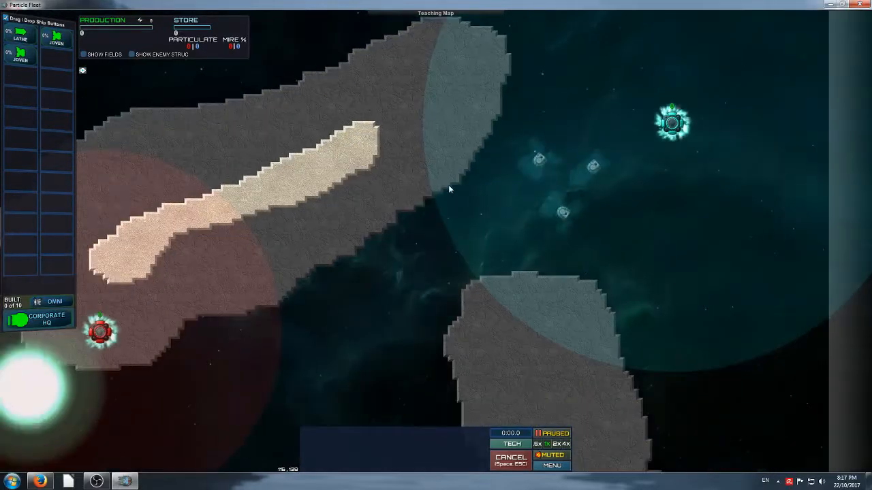
Step: Start the mission clock and place Omnis on the upper land's eastern edge and the lower land's northern end
key(space)
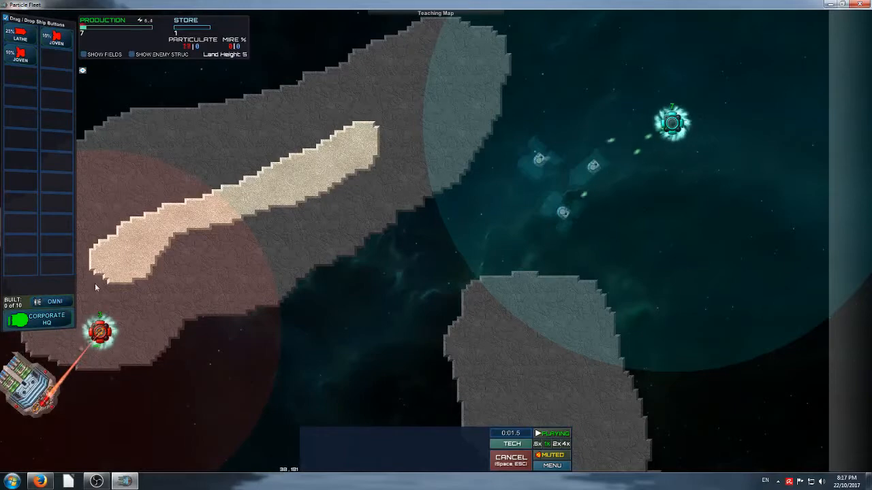
click(57, 302)
click(437, 171)
middle_drag(493, 243, 453, 64)
middle_drag(500, 111, 570, 238)
click(606, 251)
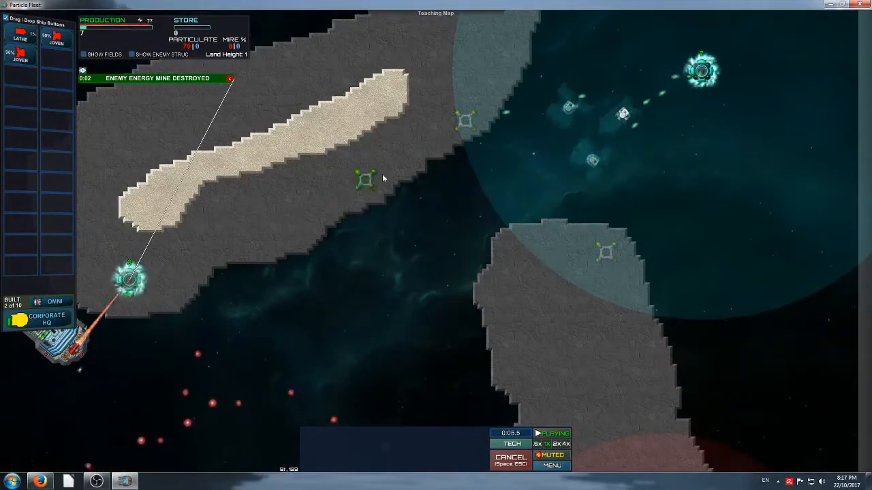
scroll(382, 178, down, 3)
right_click(385, 191)
middle_drag(301, 268, 369, 271)
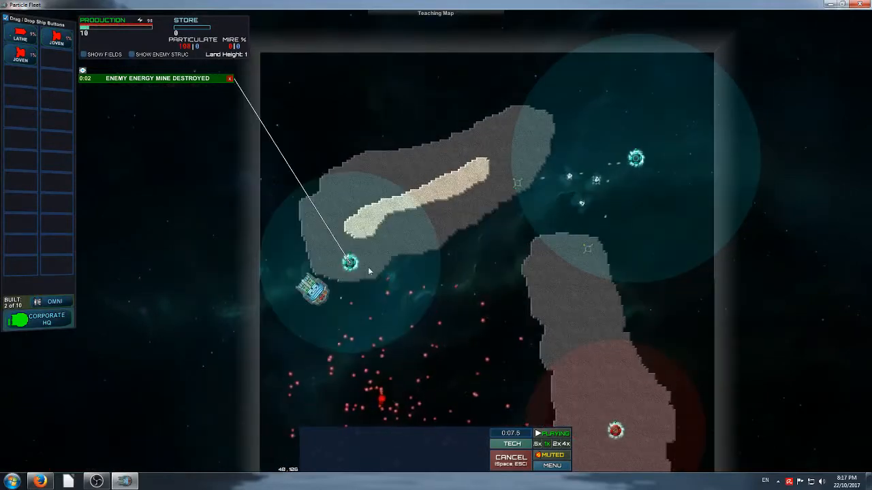
Step: Move the Corporate HQ south of the upper land, close to the red emitter
scroll(367, 266, up, 3)
middle_drag(356, 314, 280, 149)
click(221, 143)
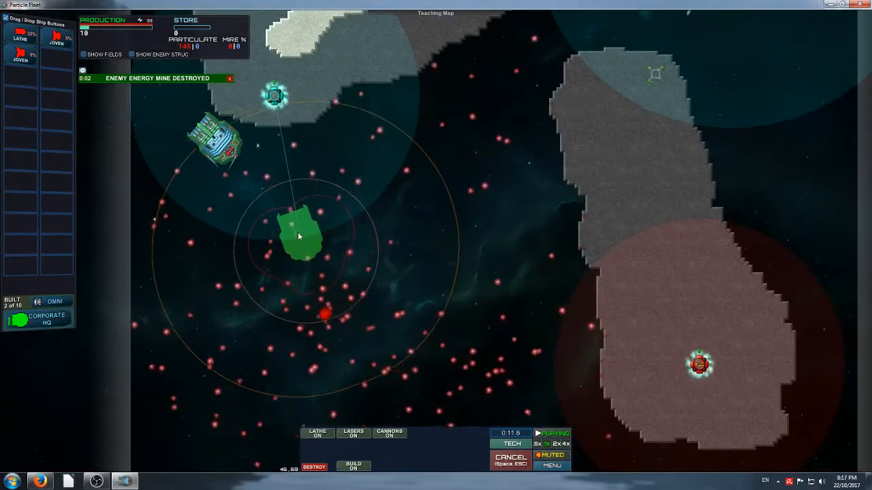
click(298, 232)
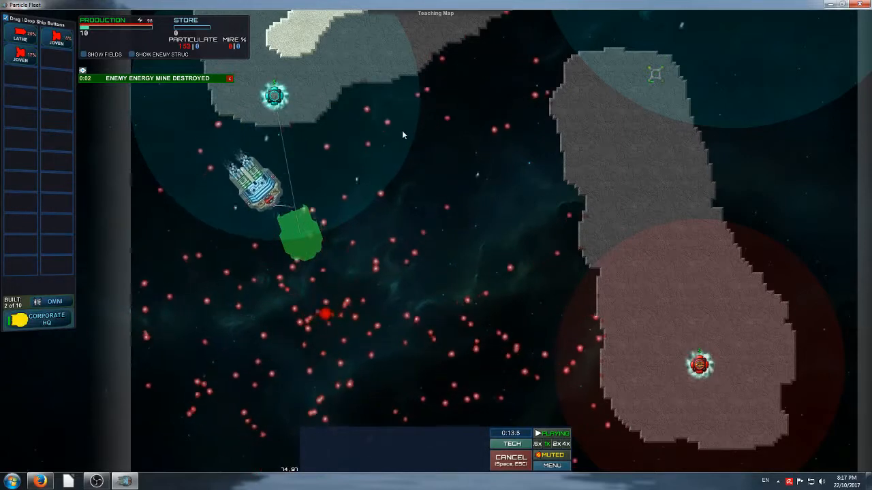
Step: Follow the attack on the emitter, speed the game up to 4x, and exit the mission after it is won
middle_drag(397, 126, 423, 197)
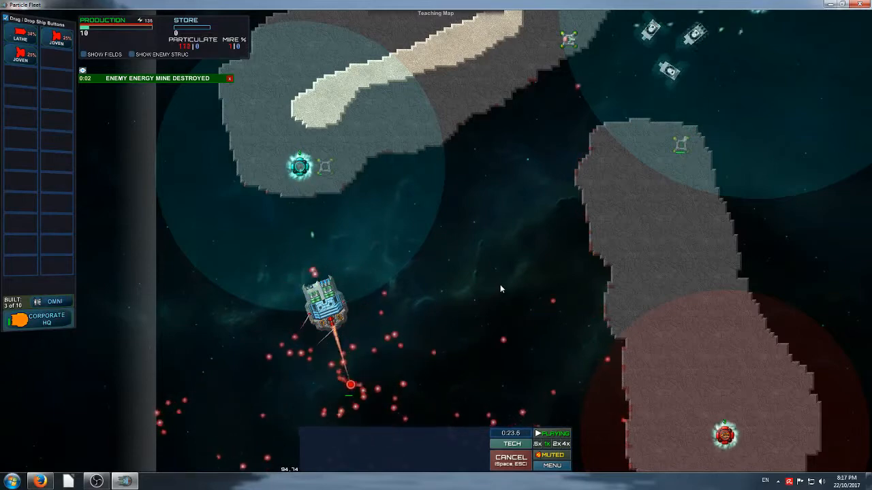
middle_drag(639, 291, 503, 267)
middle_drag(539, 195, 561, 289)
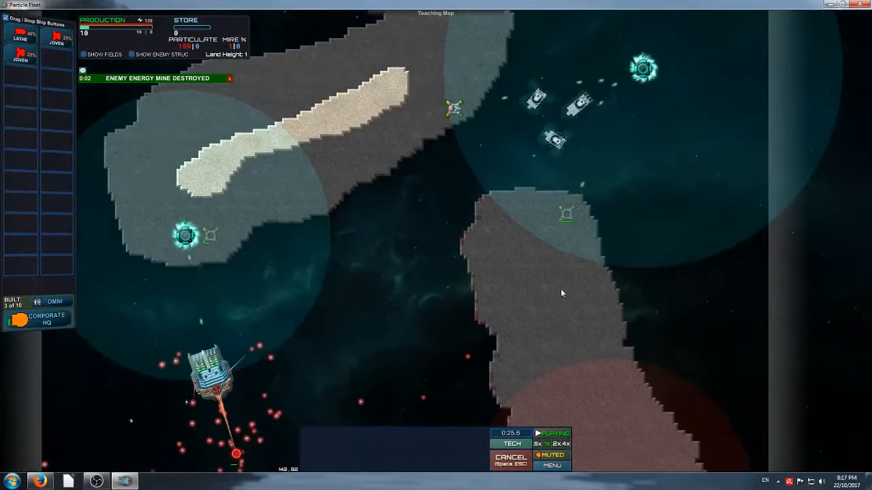
middle_drag(483, 283, 529, 141)
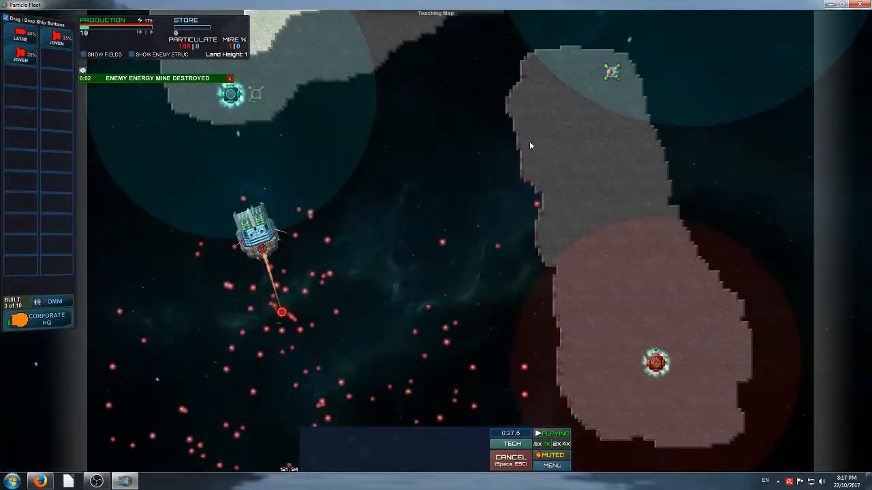
middle_drag(478, 232, 542, 267)
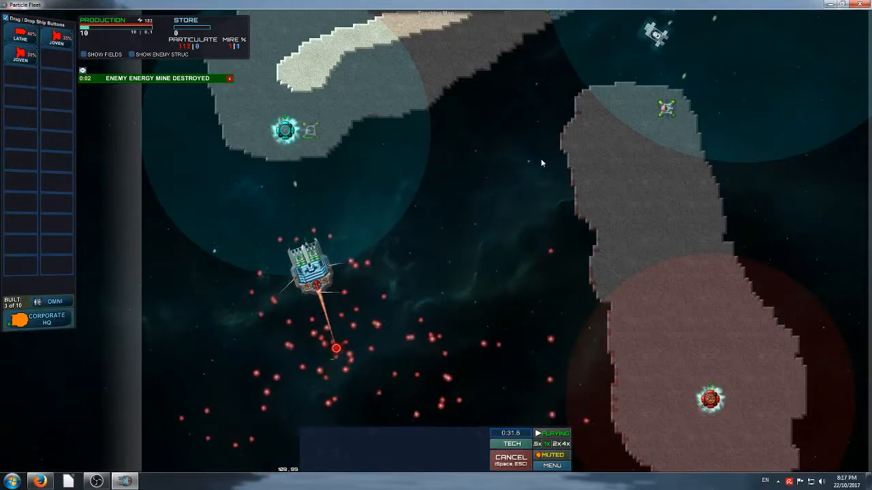
click(565, 444)
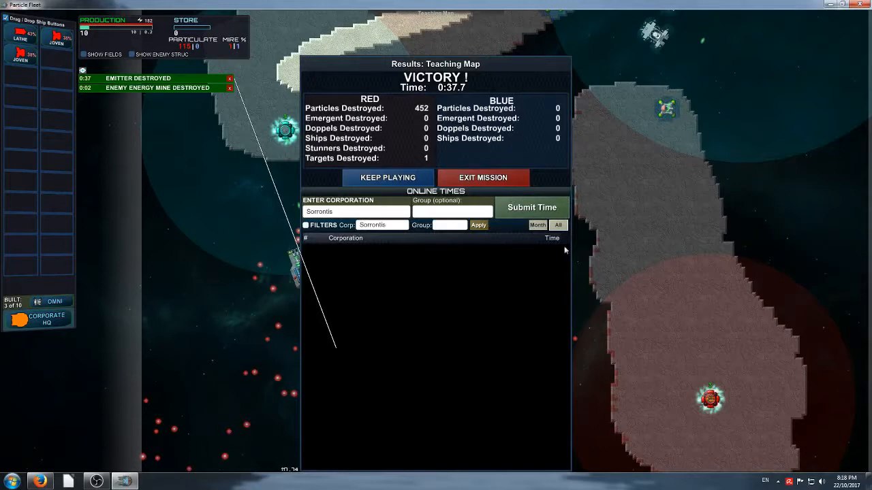
click(517, 179)
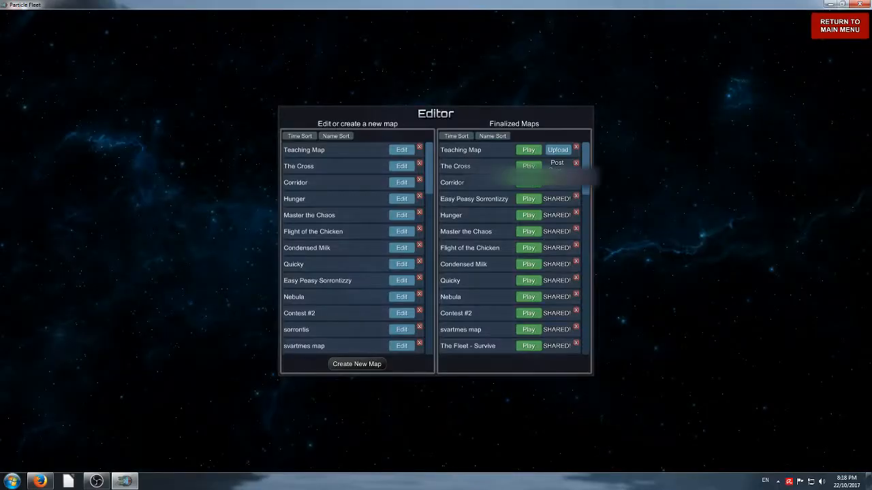
Step: Prepare the upload of the finalized Teaching Map, accepting the contributor agreement and adding #TeachingTutorial on a separate line of the description
click(553, 150)
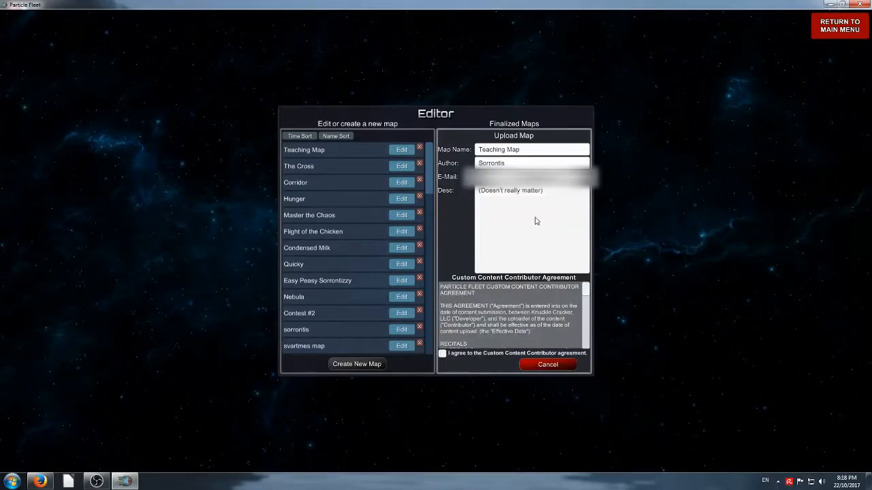
click(533, 367)
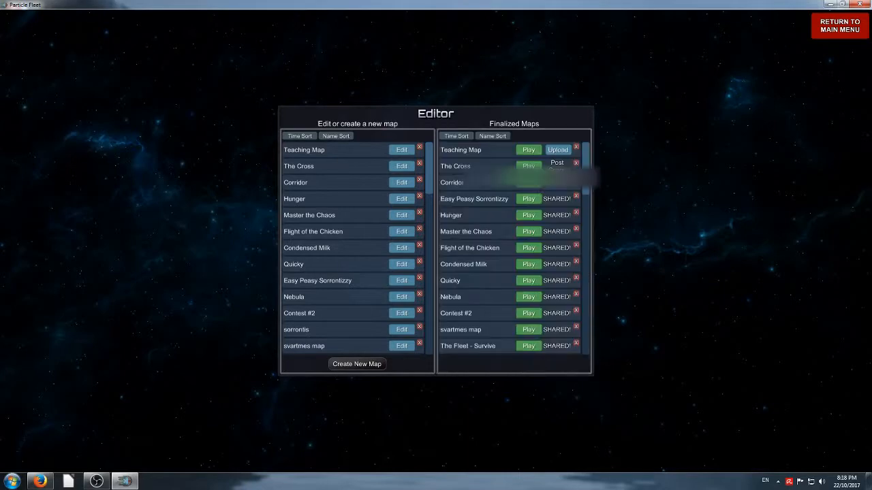
click(555, 155)
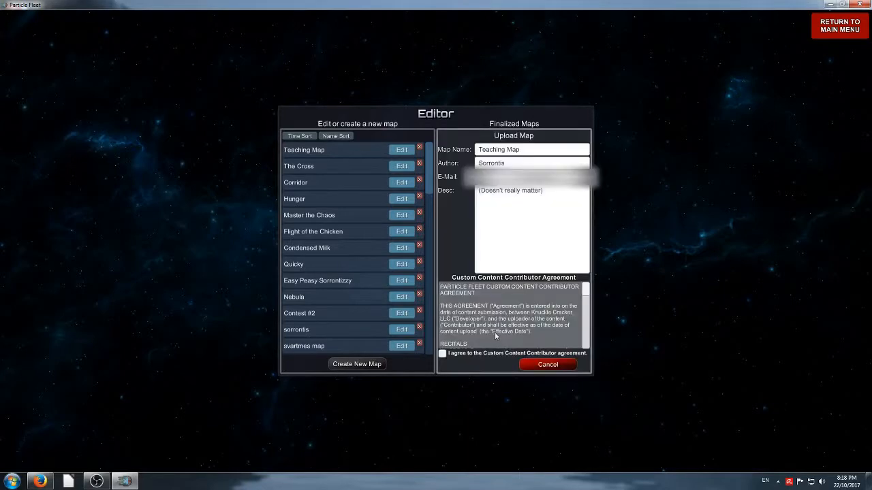
click(442, 355)
click(561, 205)
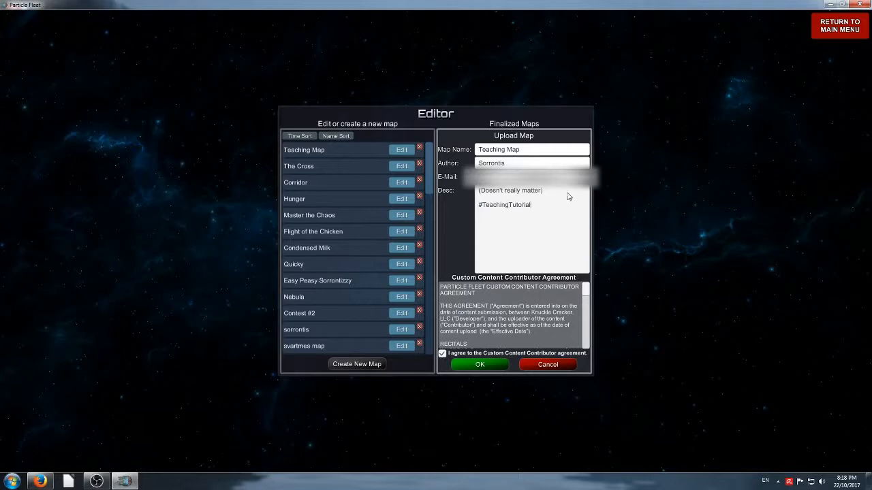
drag(568, 196, 481, 193)
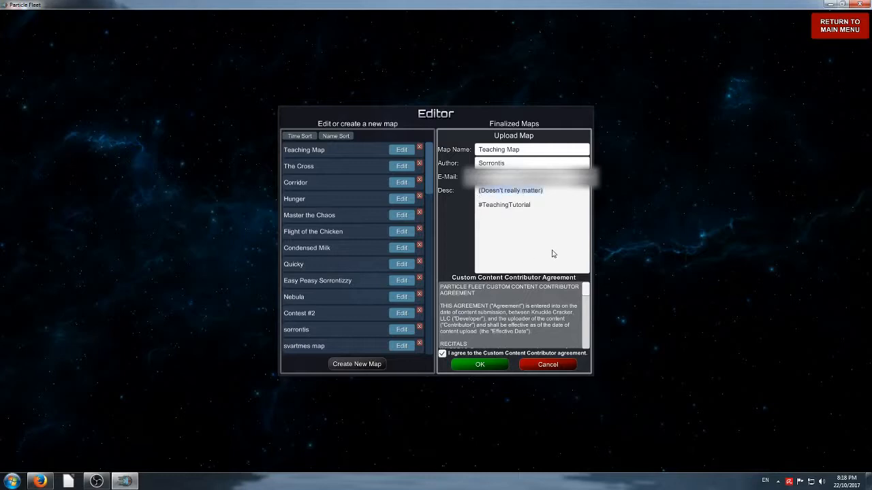
Step: Submit the Teaching Map upload, close its confirmation and return to the main menu
click(480, 365)
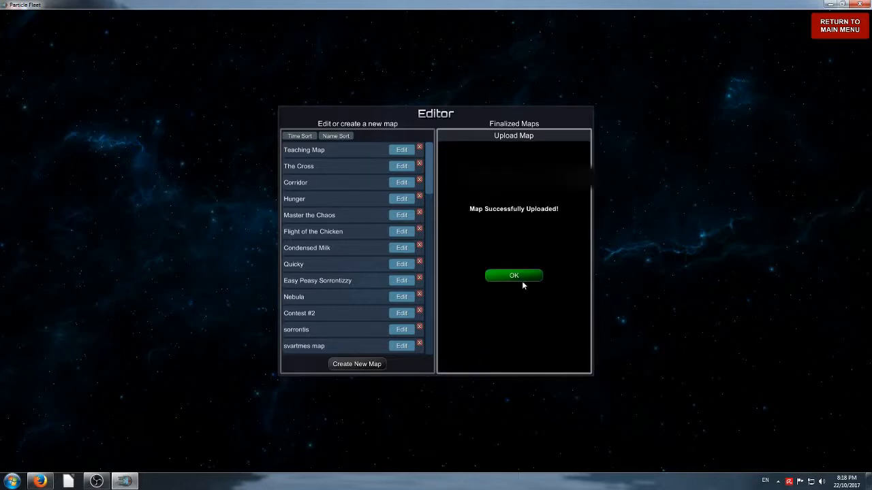
click(522, 279)
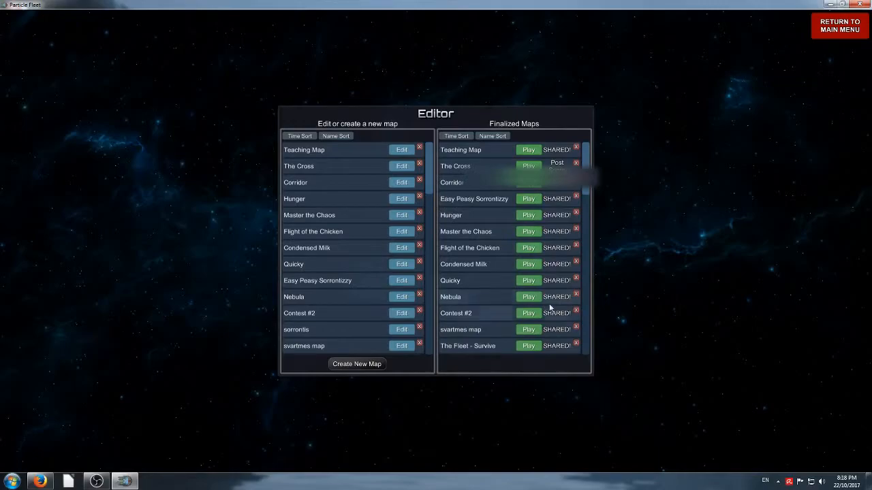
click(831, 33)
click(435, 344)
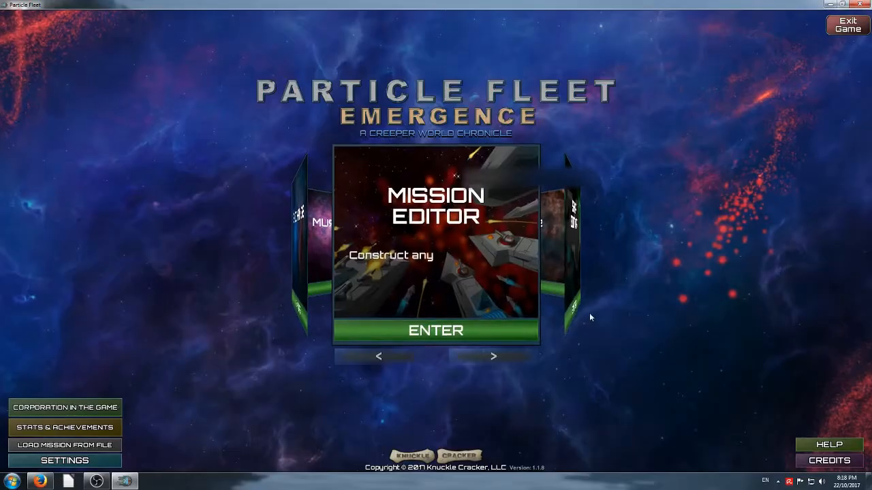